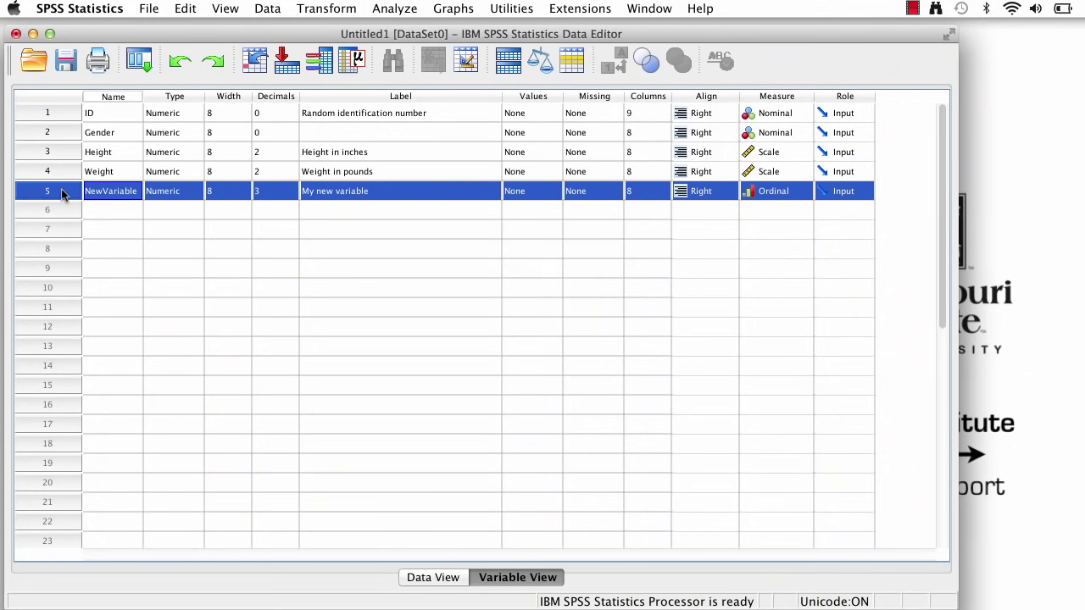
# - Open the Edit menu to remove the test variable
pyautogui.click(186, 10)
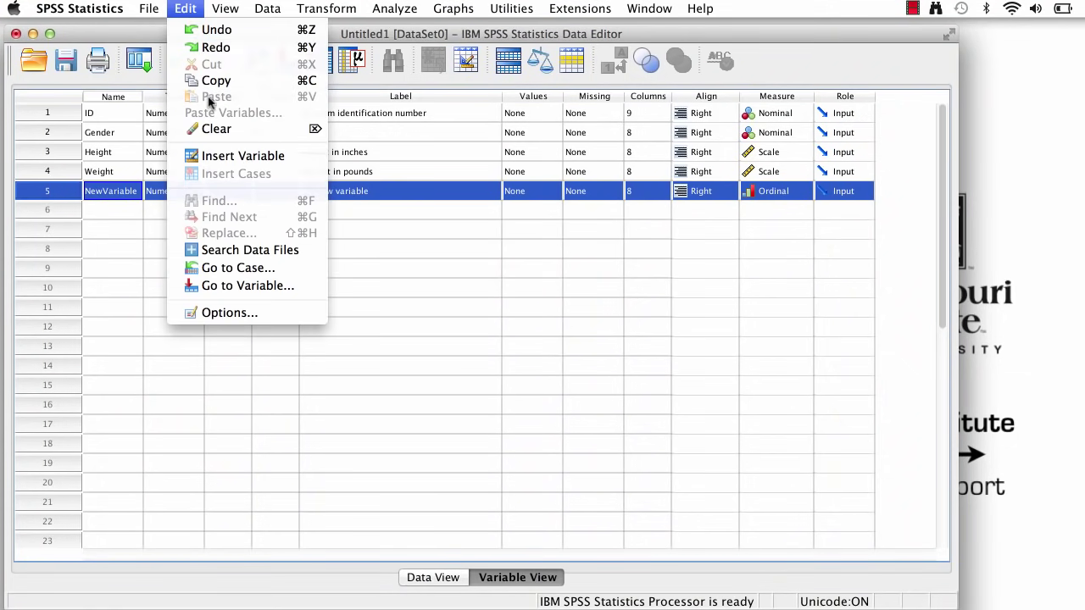
# - Clear the NewVariable row with Edit > Clear
pyautogui.click(250, 134)
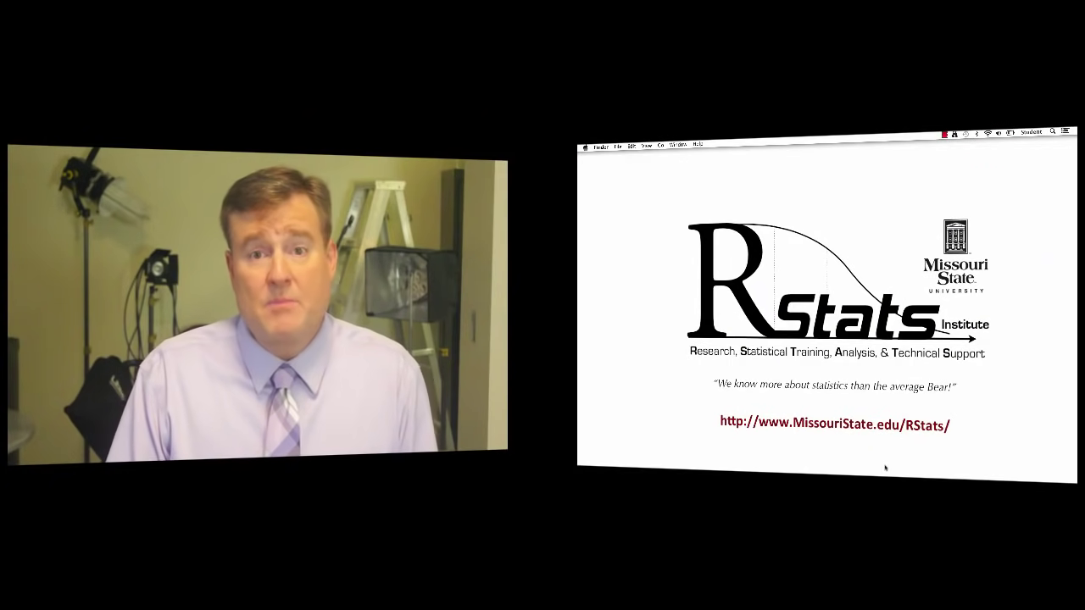
# - Launch SPSS Statistics, dismiss the welcome screen, reposition the Data Editor and view the About box
pyautogui.moveTo(863, 468)
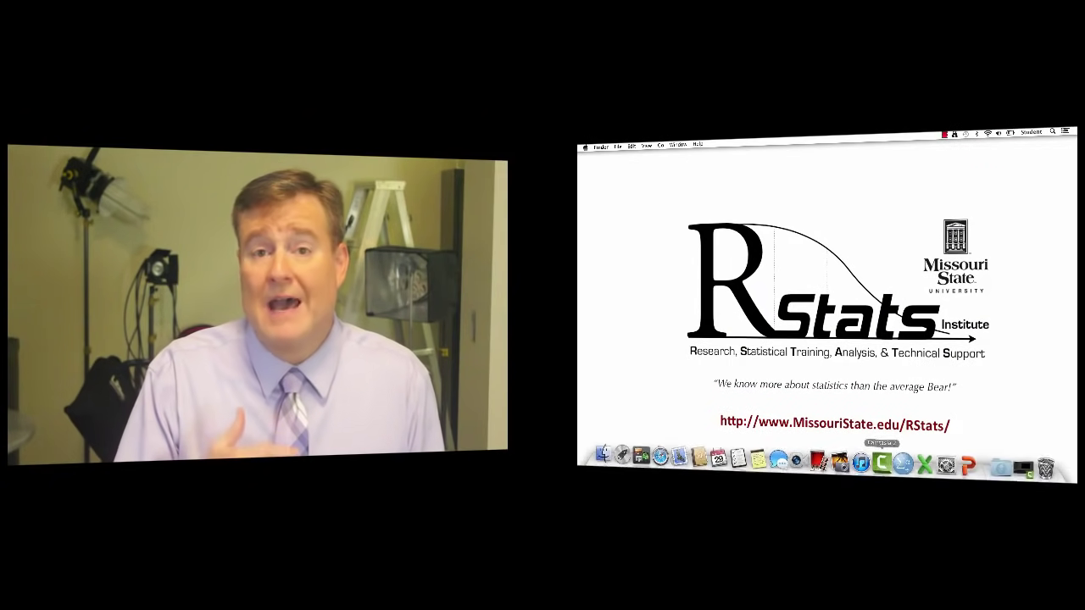
pyautogui.click(903, 462)
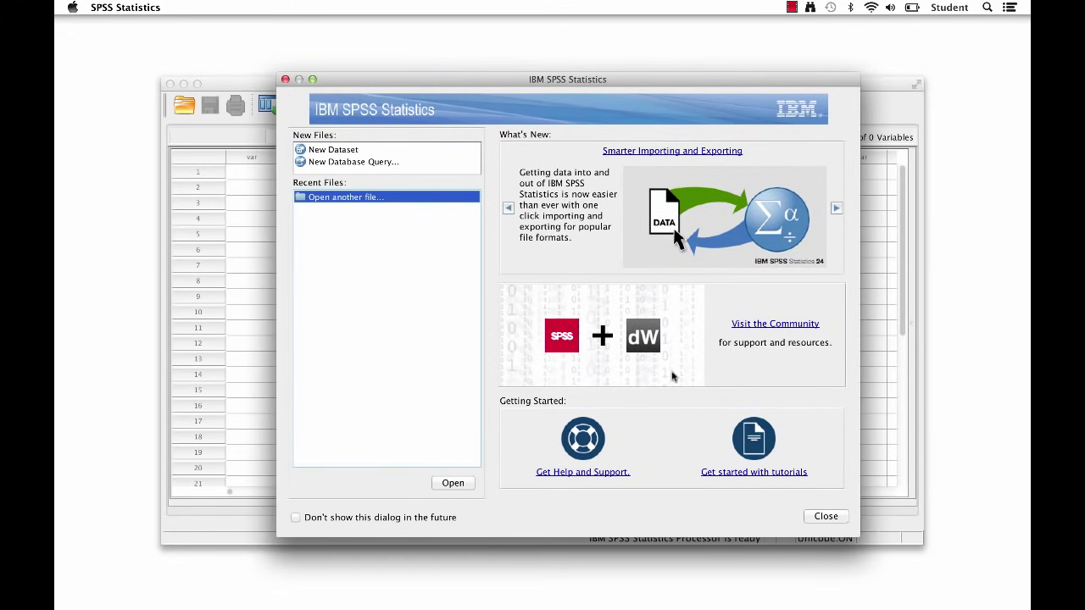
pyautogui.click(825, 517)
pyautogui.moveTo(669, 90); pyautogui.dragTo(575, 35)
pyautogui.click(149, 12)
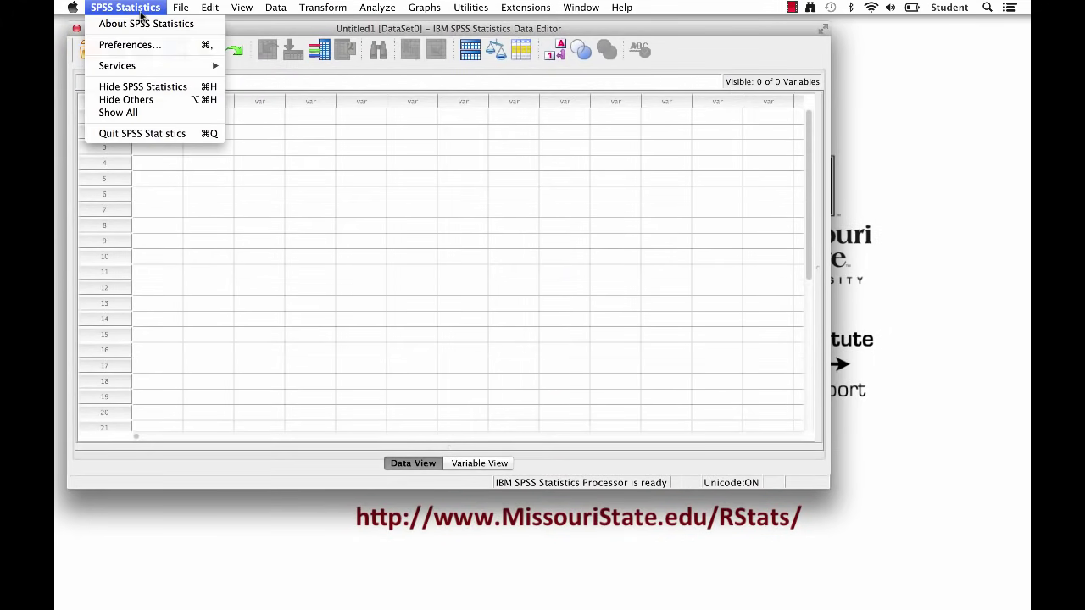
pyautogui.click(138, 24)
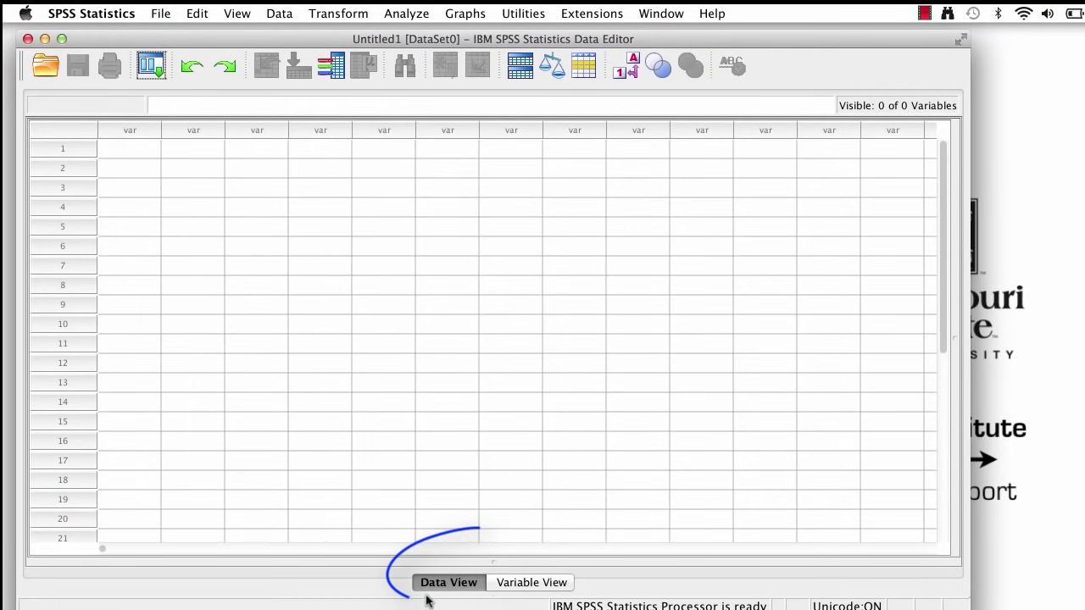
pyautogui.click(512, 584)
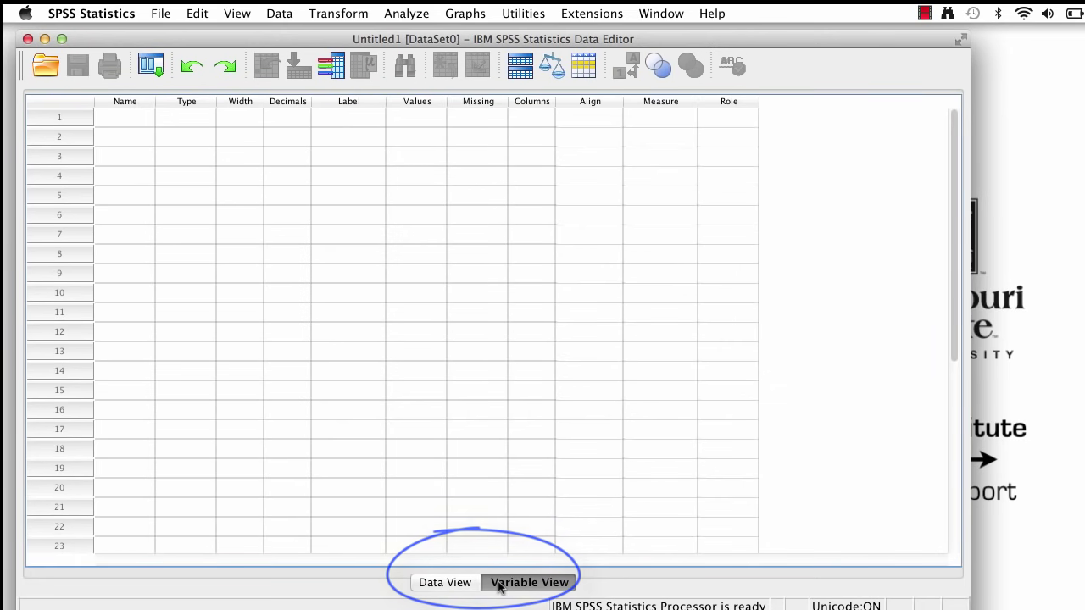
pyautogui.click(456, 585)
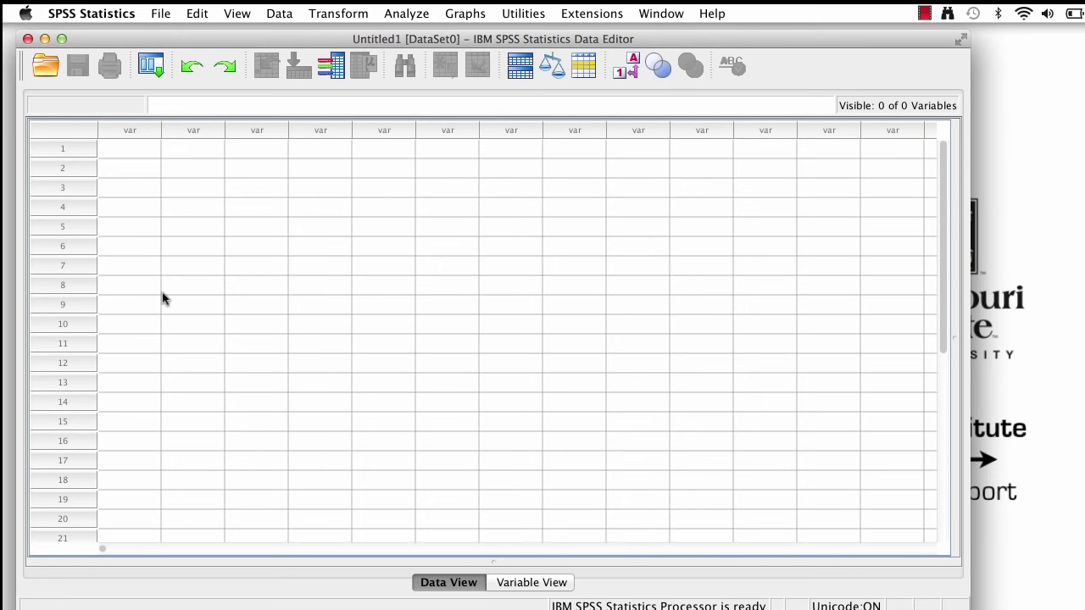
pyautogui.click(78, 233)
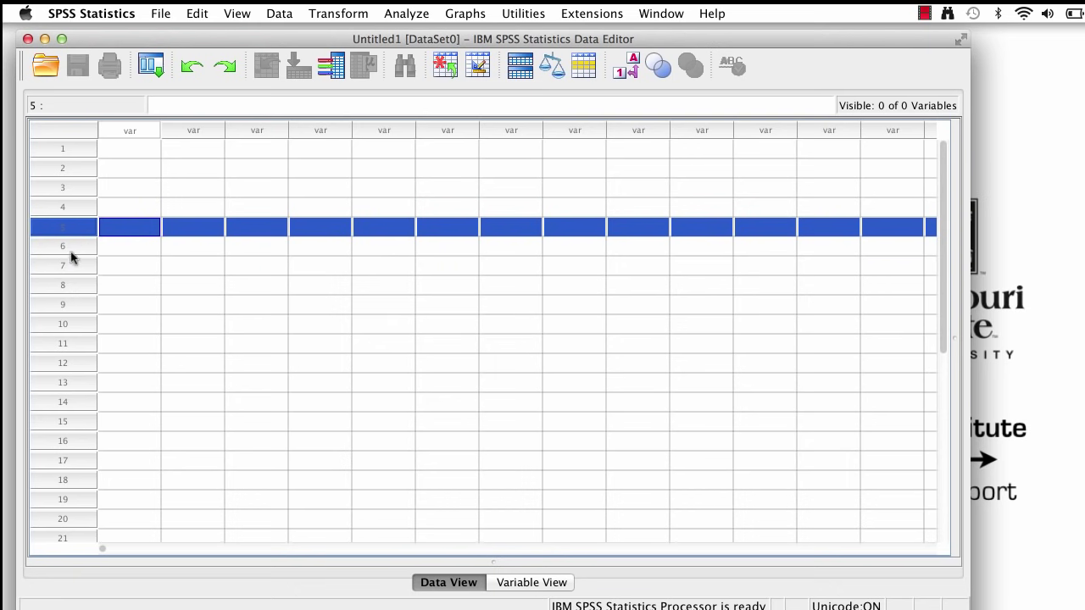
pyautogui.click(73, 306)
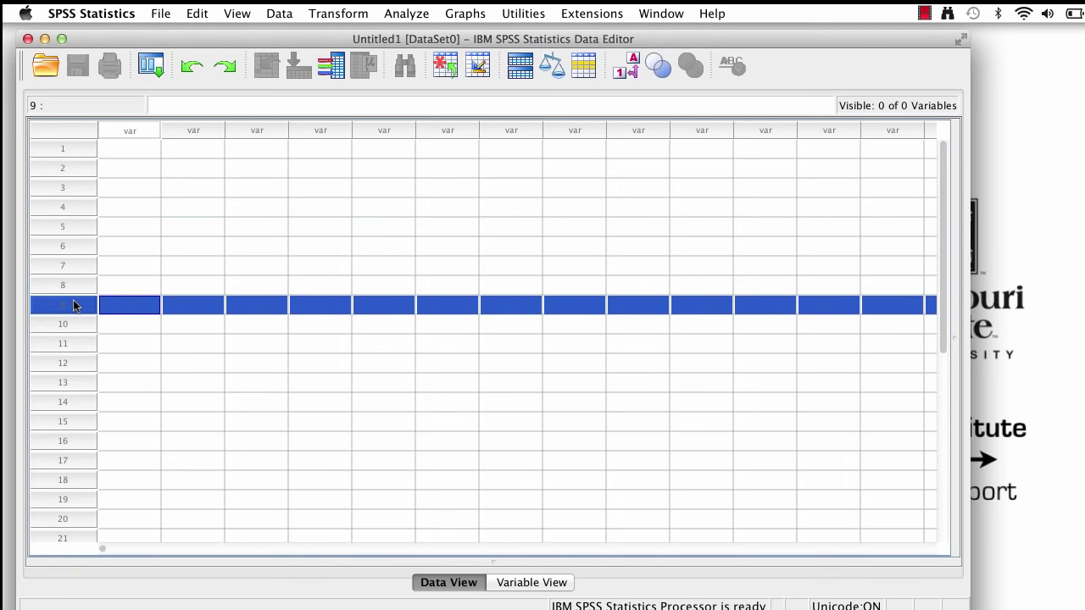
pyautogui.click(75, 385)
pyautogui.click(73, 477)
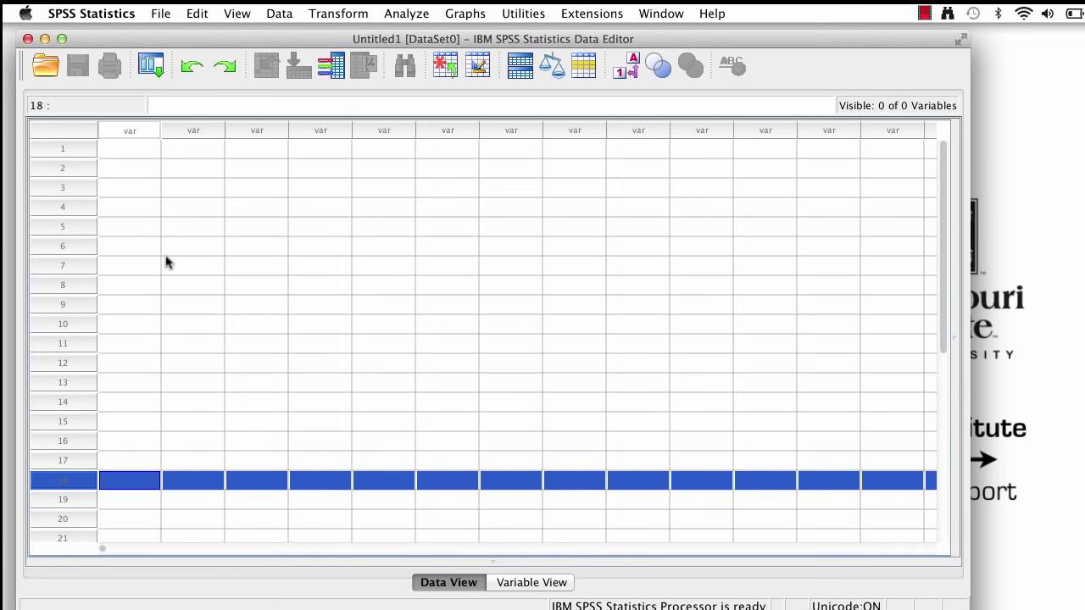
pyautogui.click(210, 130)
pyautogui.click(347, 131)
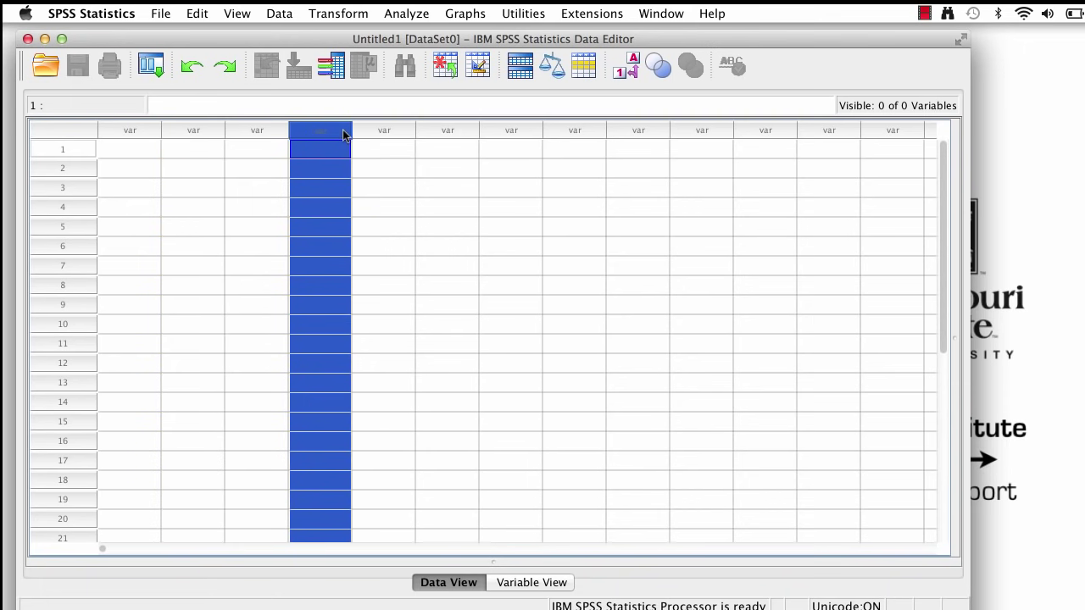
pyautogui.click(534, 132)
pyautogui.click(765, 131)
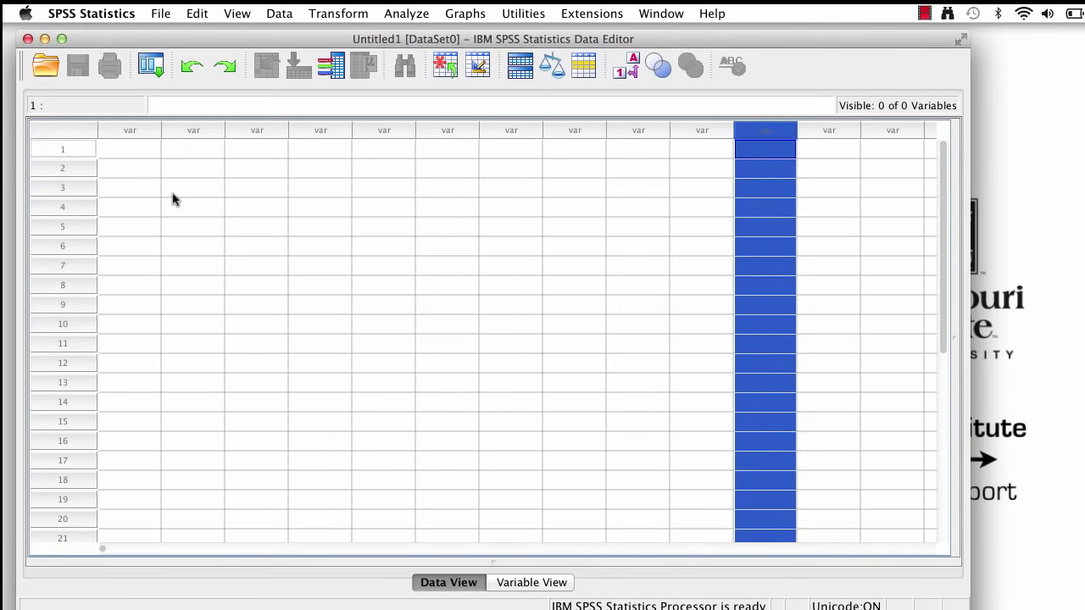
# - Enter 1, 2 and 3 down the first column, VAR00001
pyautogui.click(141, 155)
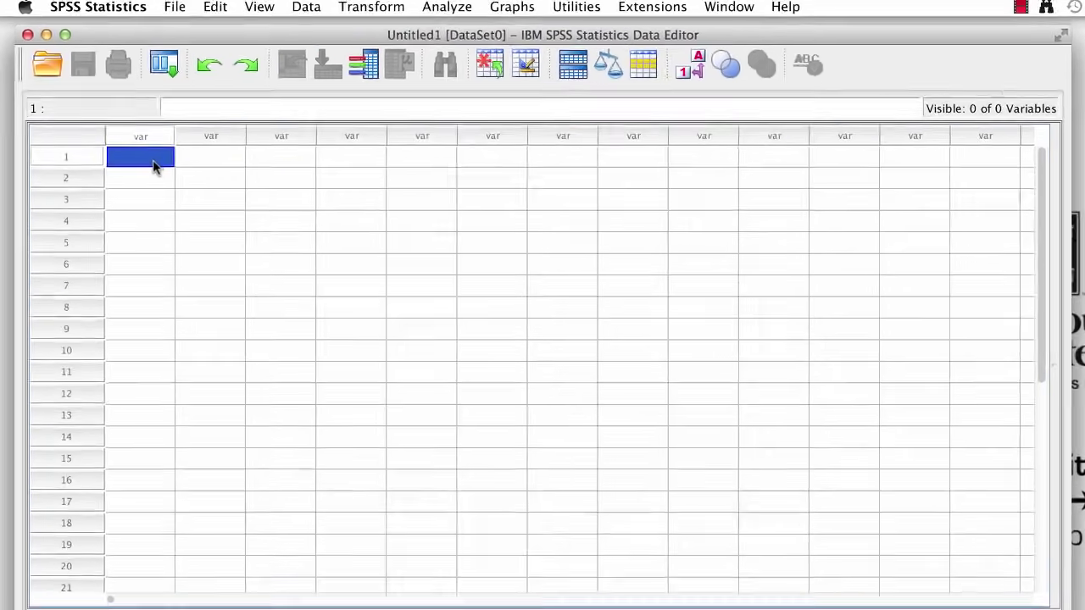
pyautogui.write('1')
pyautogui.press('Return')
pyautogui.write('2')
pyautogui.press('Return')
pyautogui.write('3')
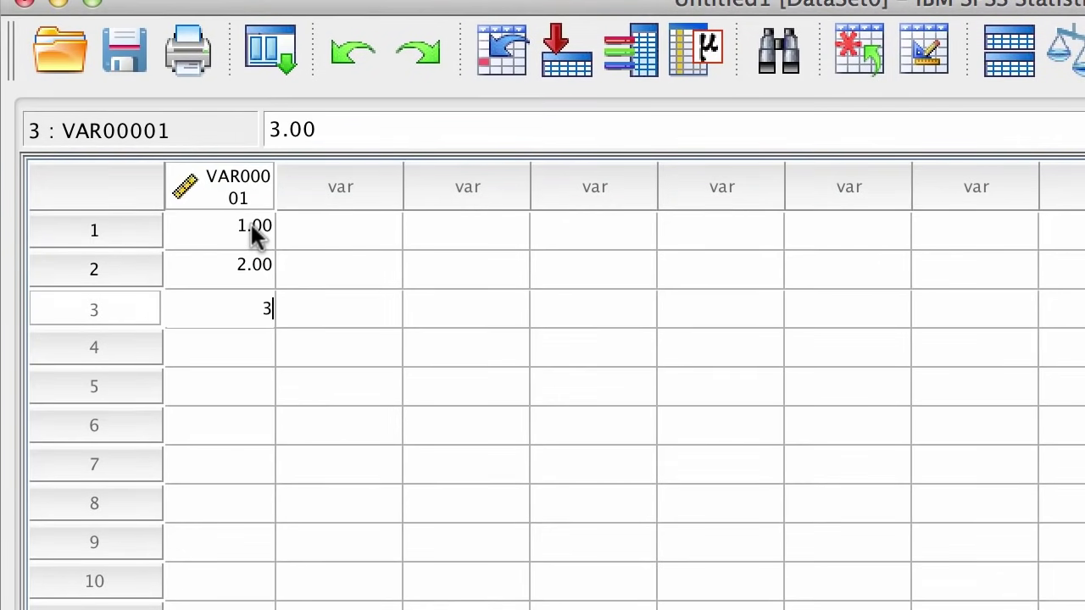
pyautogui.press('Return')
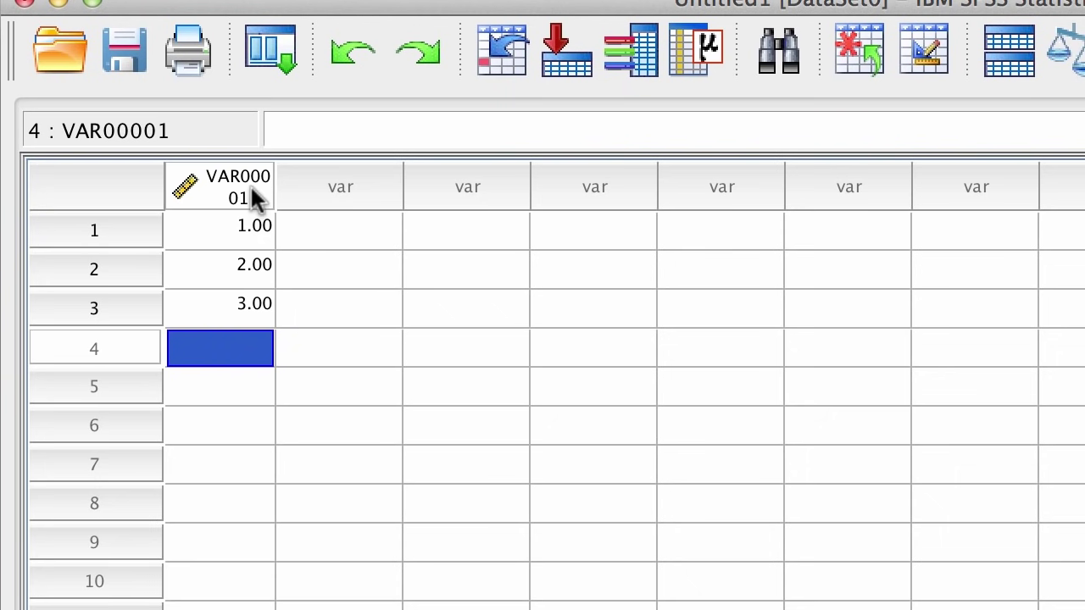
# - Enter 4, 5 and 6 down the second column
pyautogui.moveTo(251, 190)
pyautogui.click(309, 223)
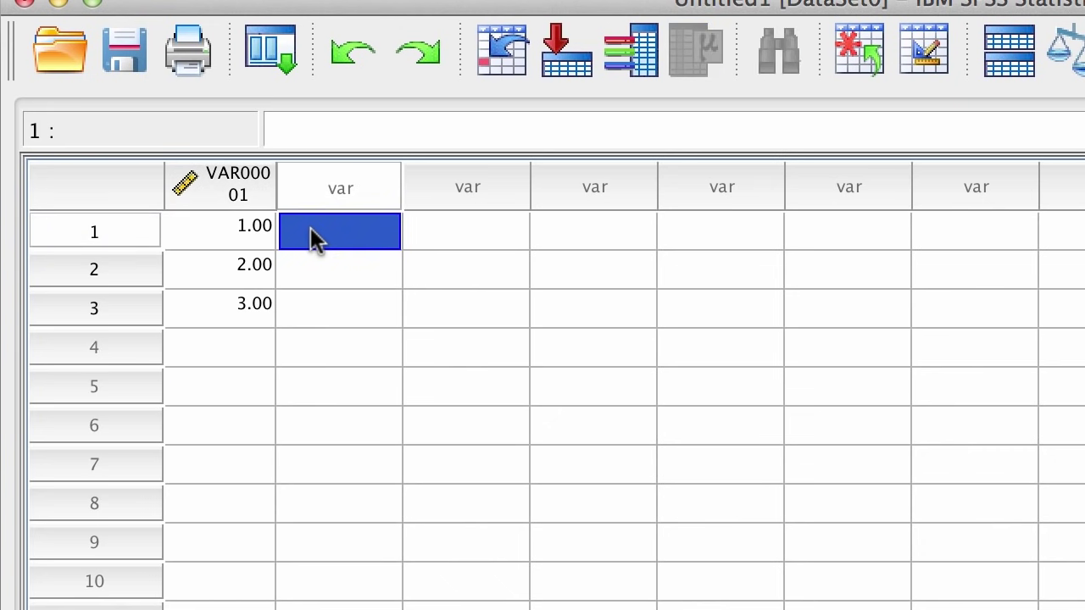
pyautogui.write('4')
pyautogui.press('Return')
pyautogui.write('5')
pyautogui.press('Return')
pyautogui.write('6')
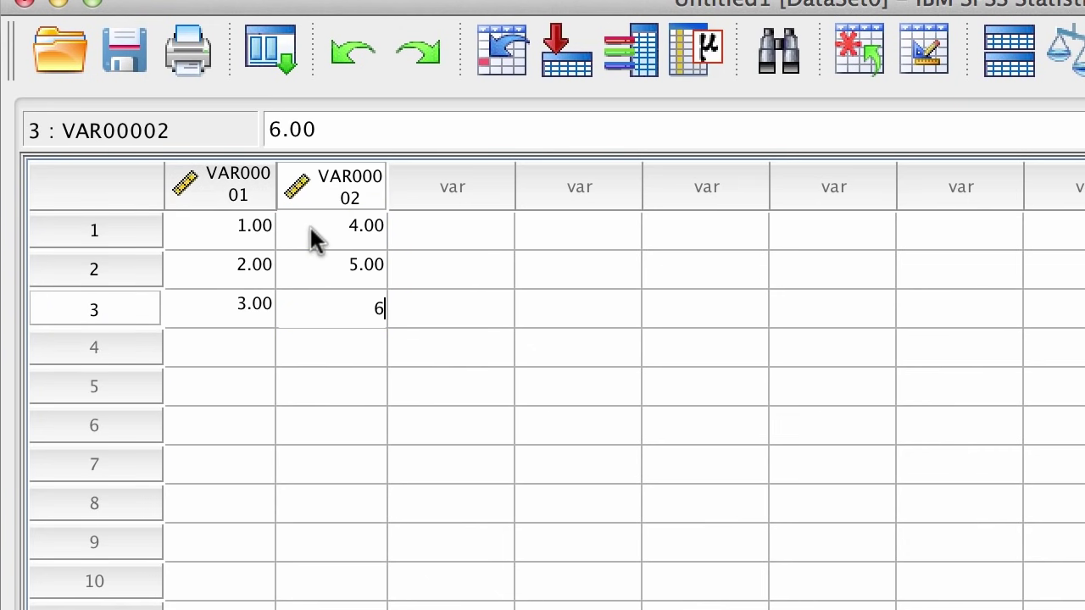
# - Enter 7, 8 and 9 down the third column
pyautogui.click(436, 227)
pyautogui.write('7')
pyautogui.press('Return')
pyautogui.write('8')
pyautogui.press('Return')
pyautogui.write('9')
pyautogui.press('Return')
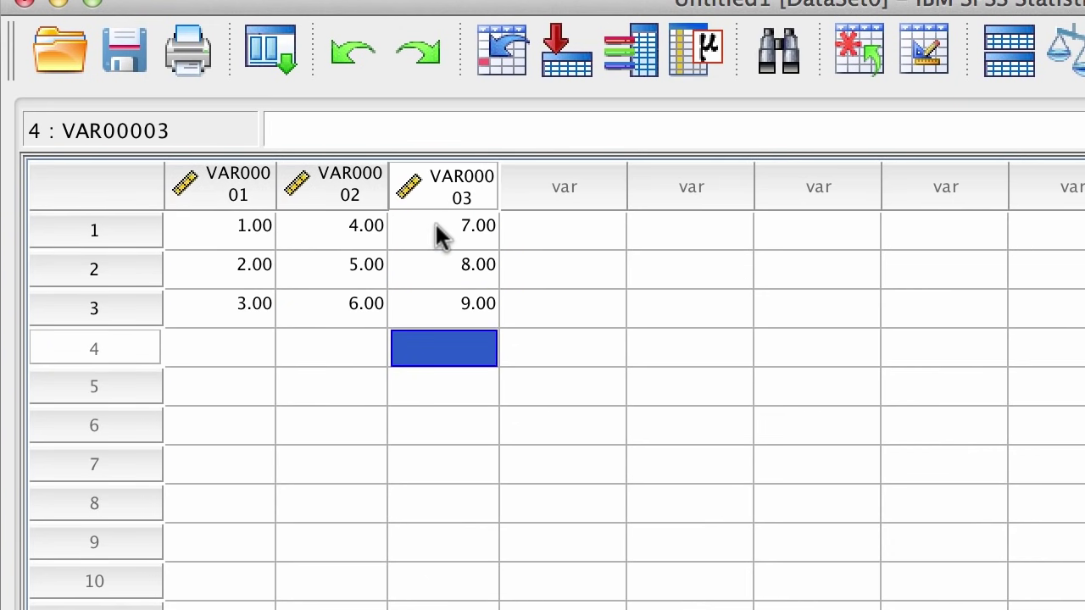
# - Enter 3, 4 and 5 down the fourth column
pyautogui.click(545, 225)
pyautogui.write('3')
pyautogui.press('Return')
pyautogui.write('4')
pyautogui.press('Return')
pyautogui.write('5')
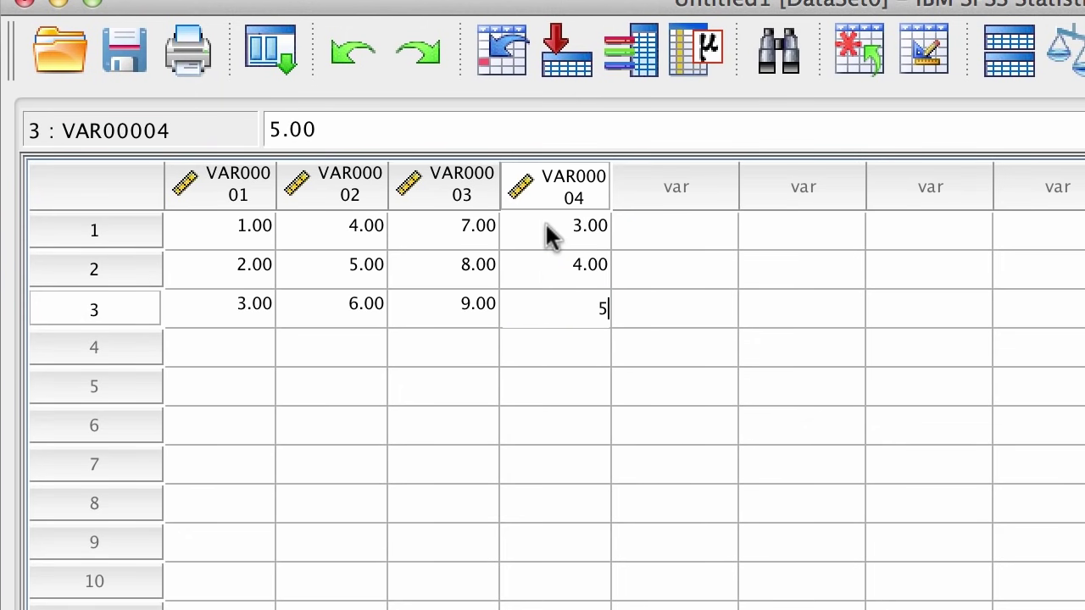
pyautogui.click(641, 309)
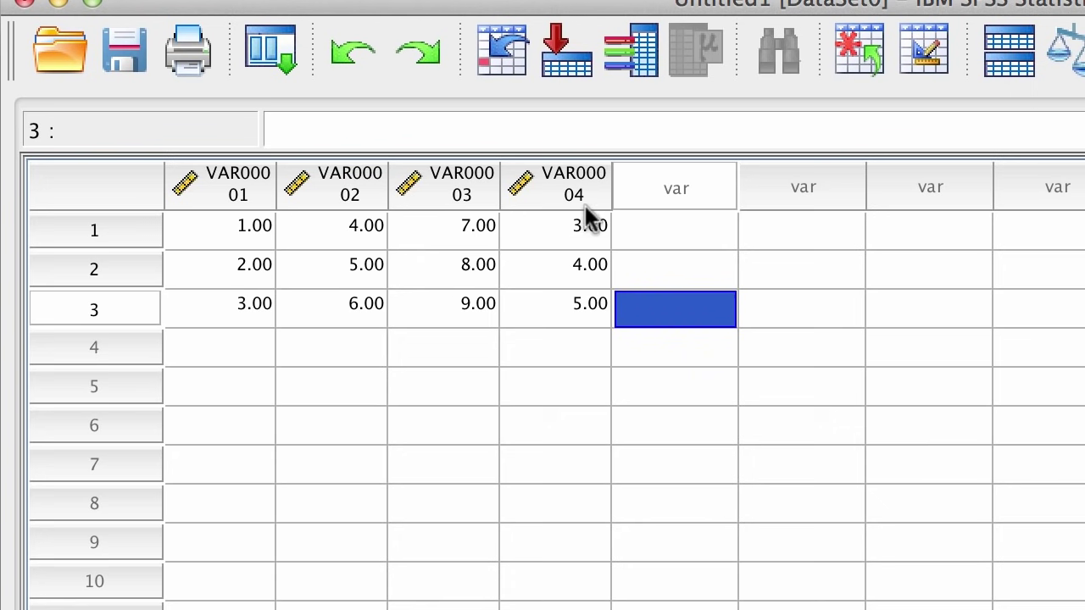
pyautogui.moveTo(590, 211)
pyautogui.moveTo(586, 172)
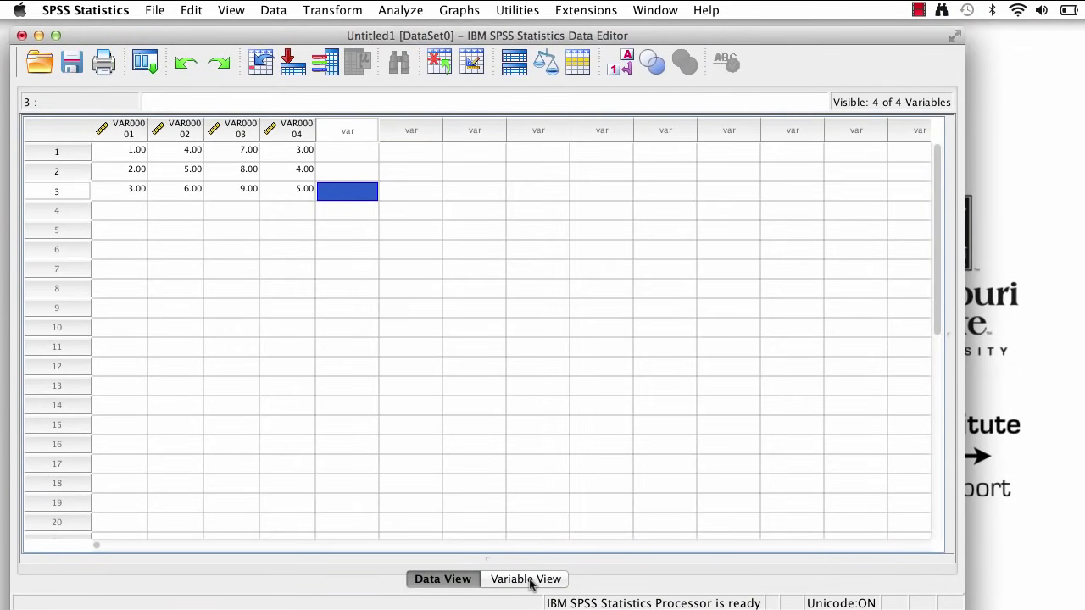
pyautogui.click(532, 582)
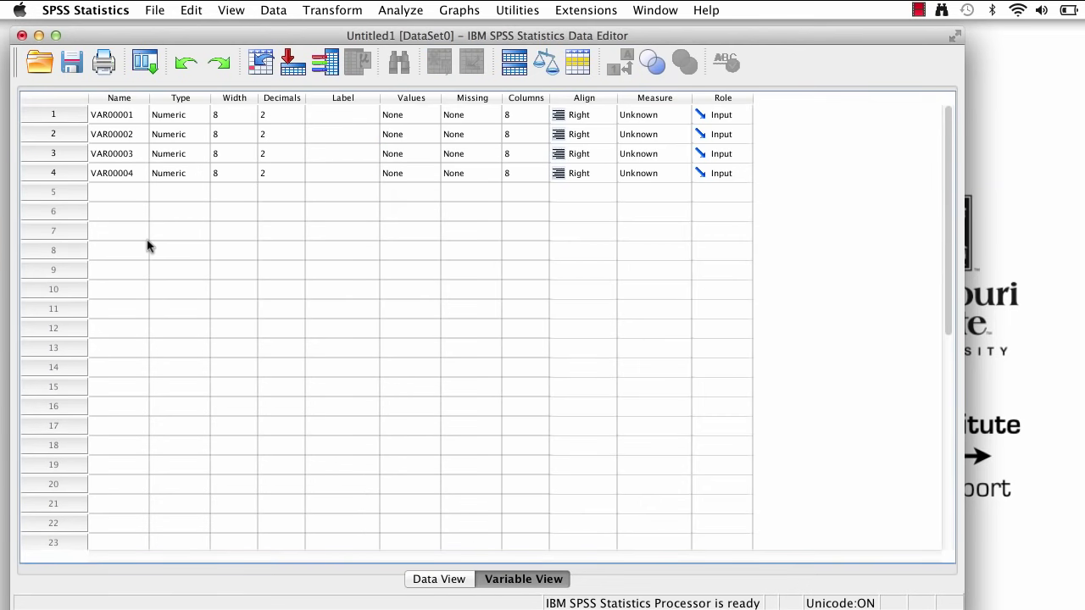
pyautogui.click(66, 138)
pyautogui.click(68, 153)
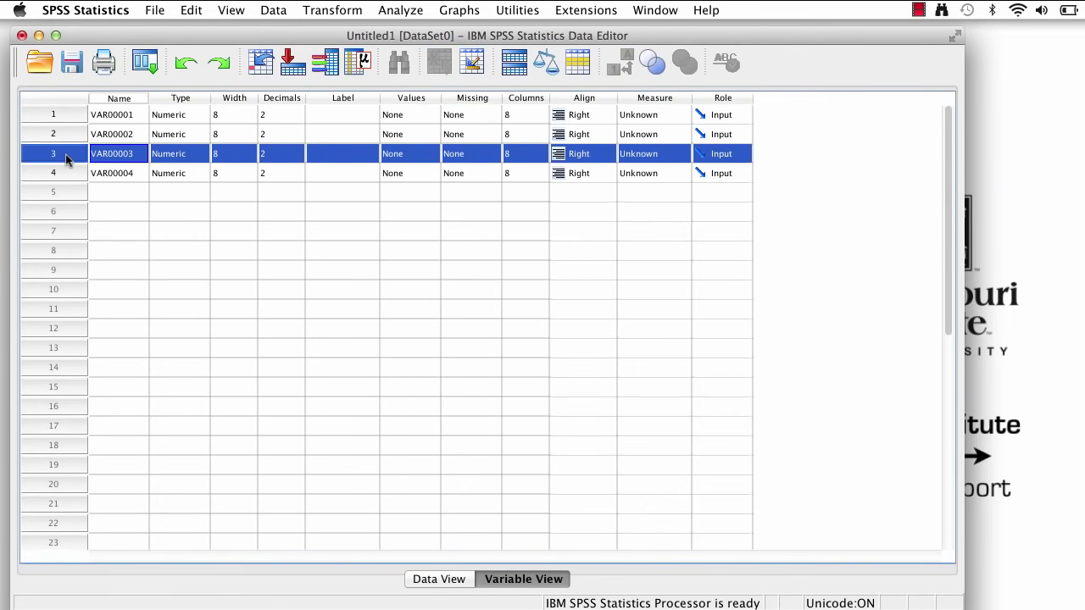
pyautogui.click(68, 172)
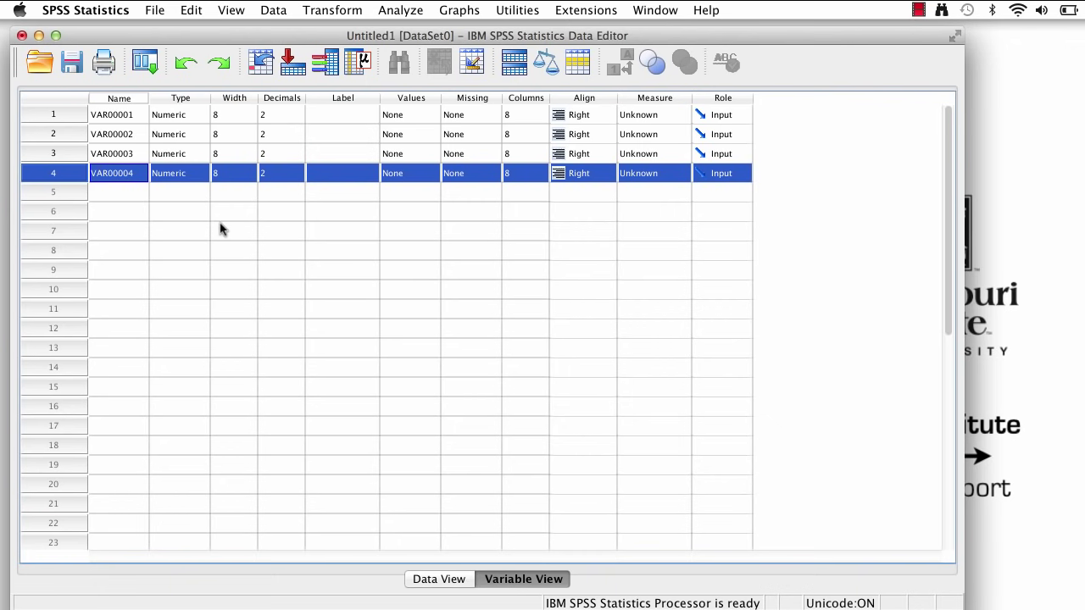
pyautogui.click(186, 98)
pyautogui.click(280, 99)
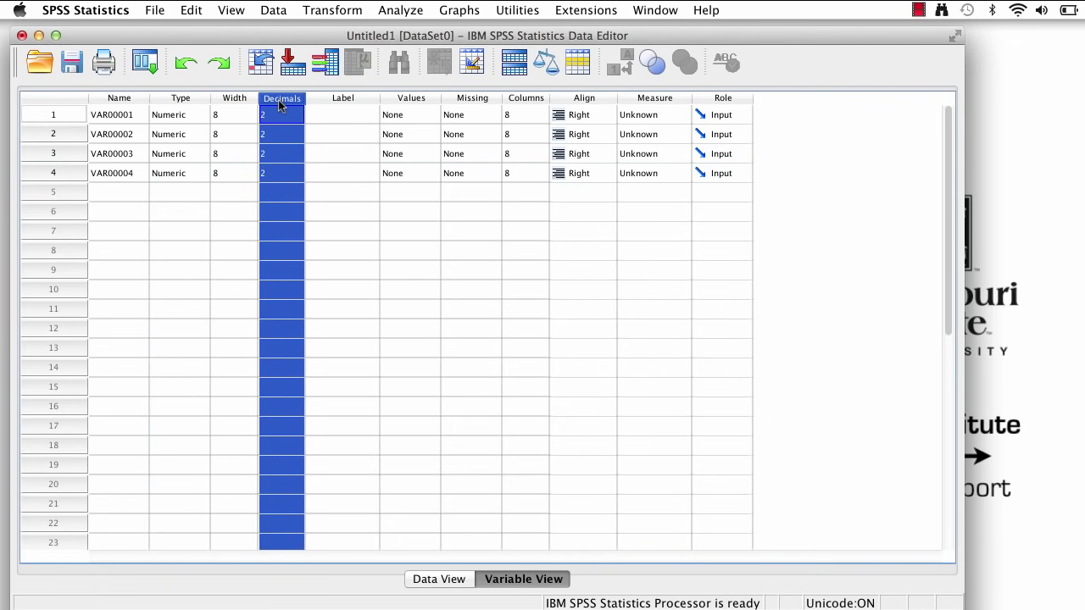
pyautogui.click(436, 99)
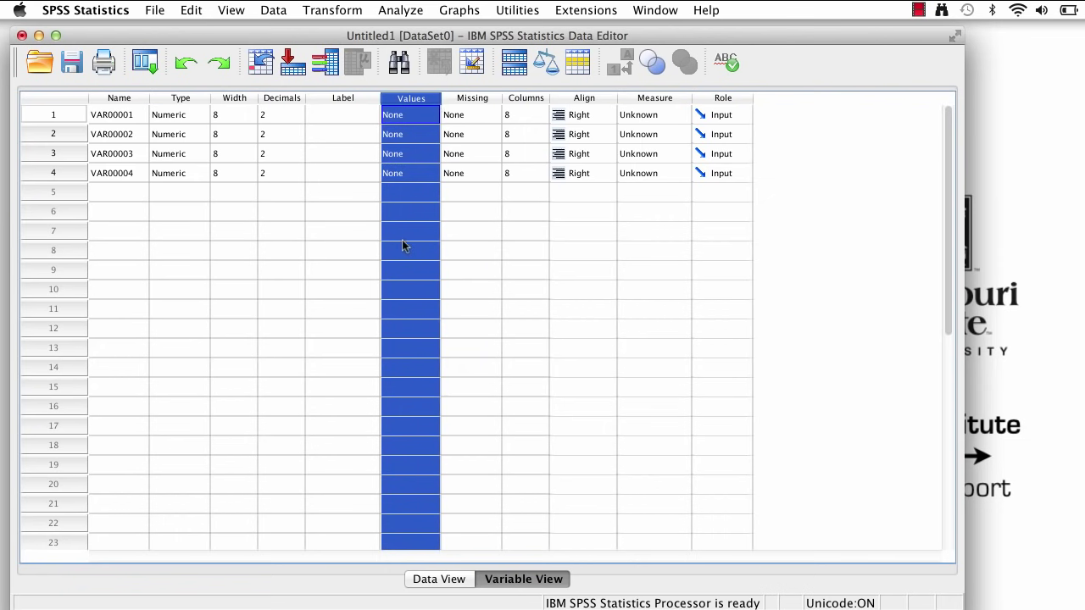
pyautogui.click(132, 117)
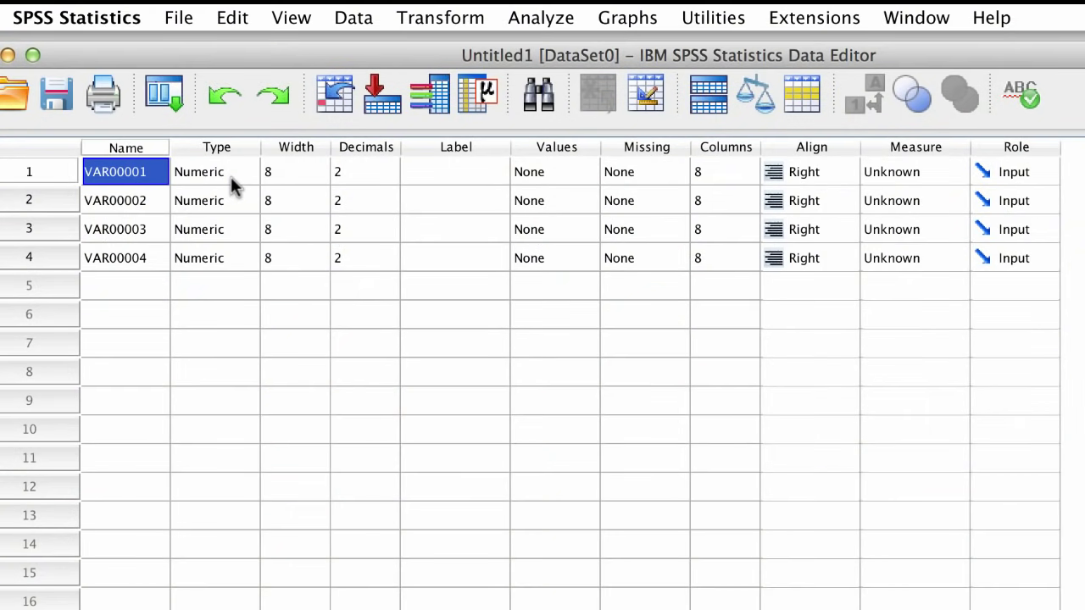
# - Rename VAR00001 to ID and VAR00002 to Gender
pyautogui.doubleClick(125, 173)
pyautogui.moveTo(154, 172); pyautogui.dragTo(81, 175)
pyautogui.press('BackSpace')
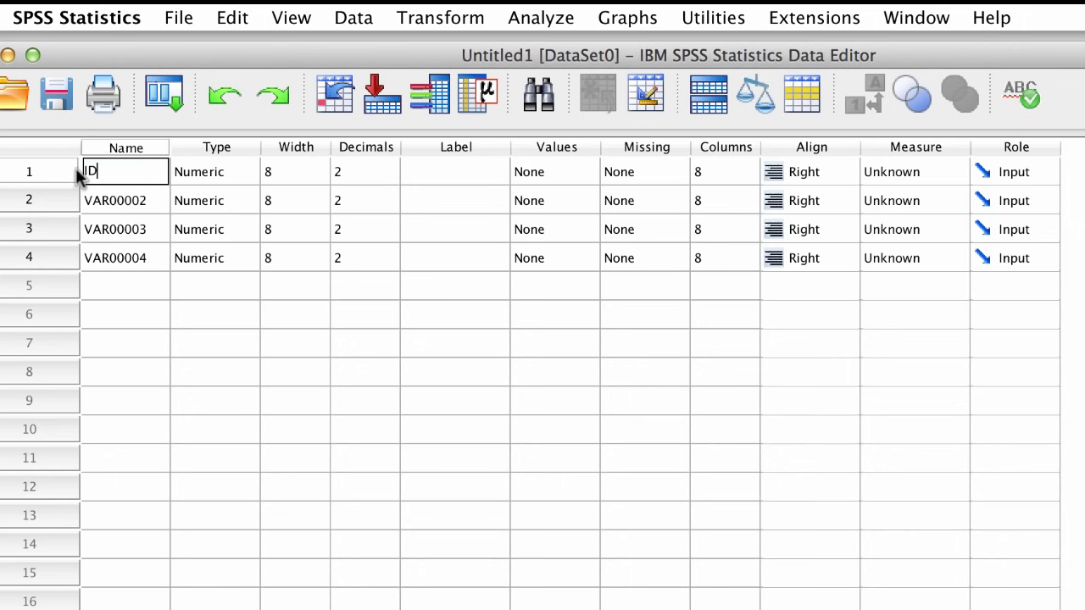
pyautogui.click(139, 203)
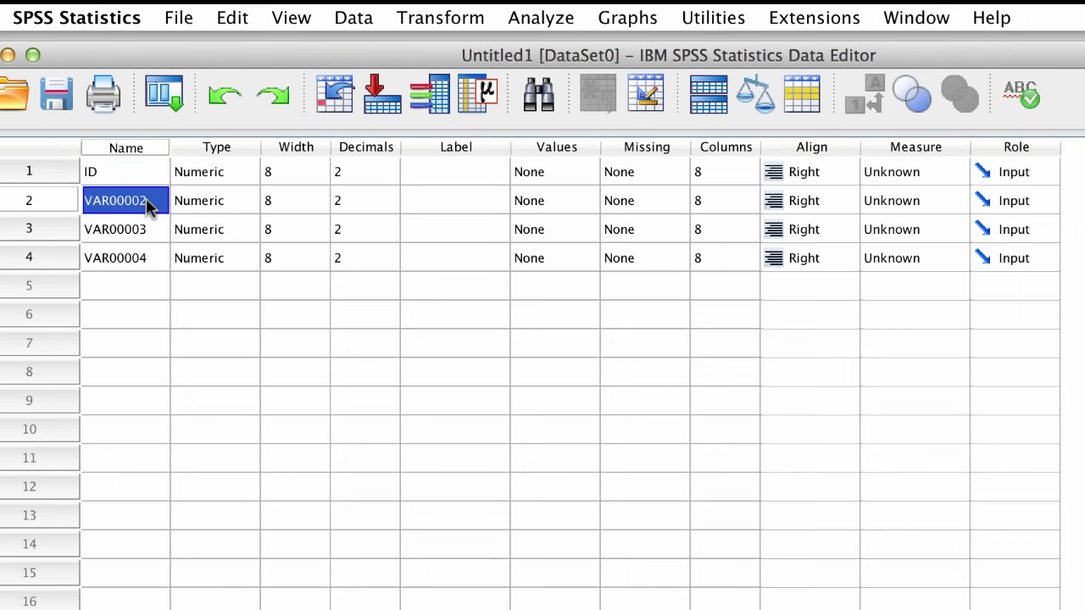
pyautogui.doubleClick(146, 203)
pyautogui.moveTo(153, 201); pyautogui.dragTo(88, 200)
pyautogui.write('G')
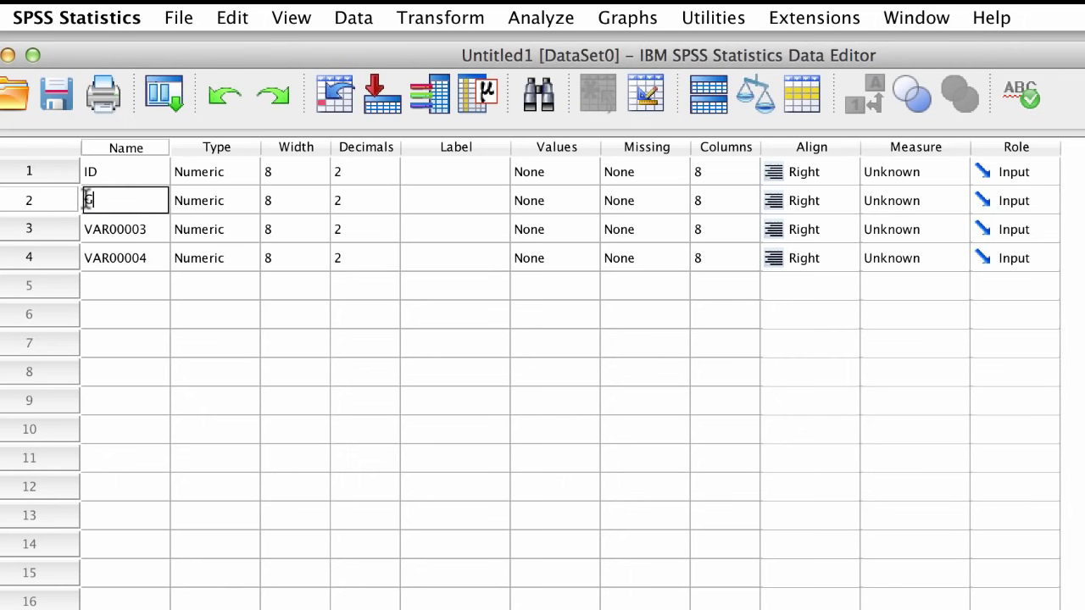
pyautogui.write('ender')
# - Rename VAR00003 to Height and VAR00004 to Weight
pyautogui.click(91, 232)
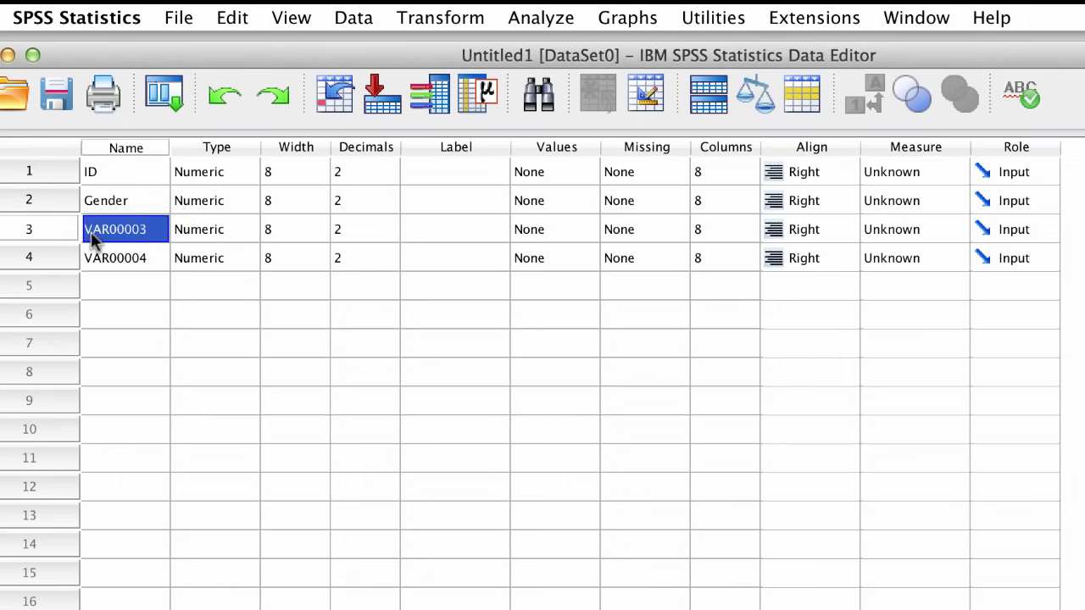
pyautogui.doubleClick(91, 231)
pyautogui.moveTo(155, 227); pyautogui.dragTo(79, 226)
pyautogui.write('H')
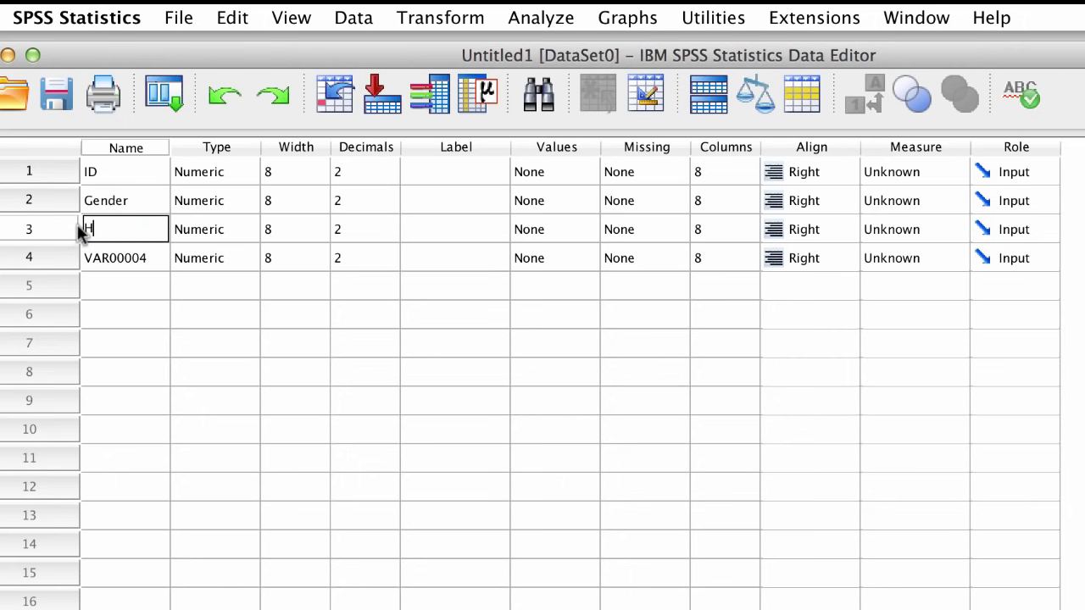
pyautogui.write('eight')
pyautogui.click(150, 258)
pyautogui.doubleClick(151, 259)
pyautogui.moveTo(151, 259); pyautogui.dragTo(85, 261)
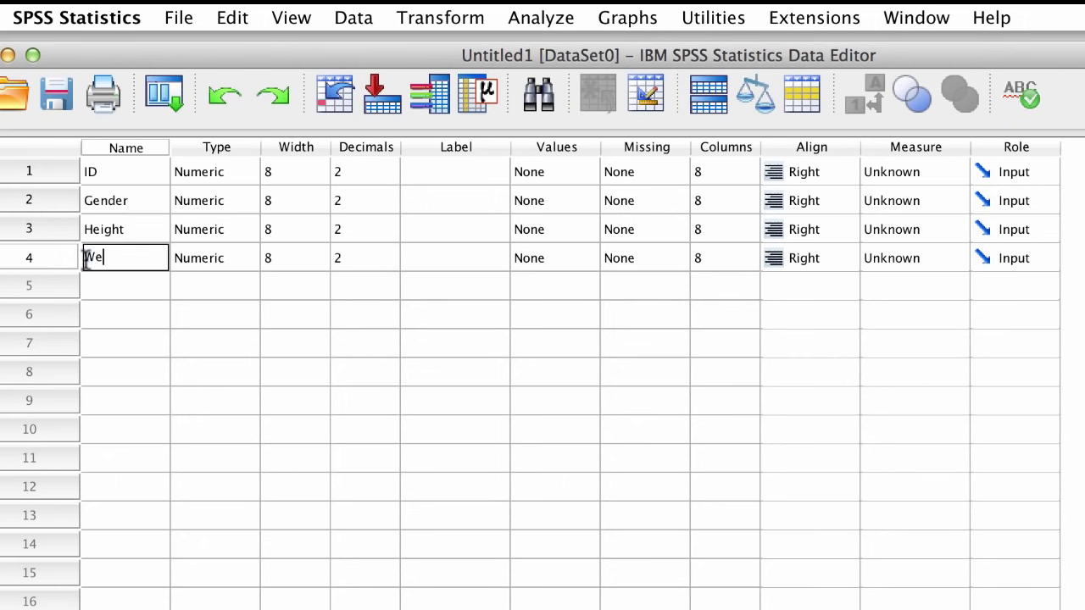
pyautogui.write('ight')
# - Widen the Label column; label ID 'Random identification number', Height 'Height in inches', Weight 'Weight in pounds'
pyautogui.click(484, 148)
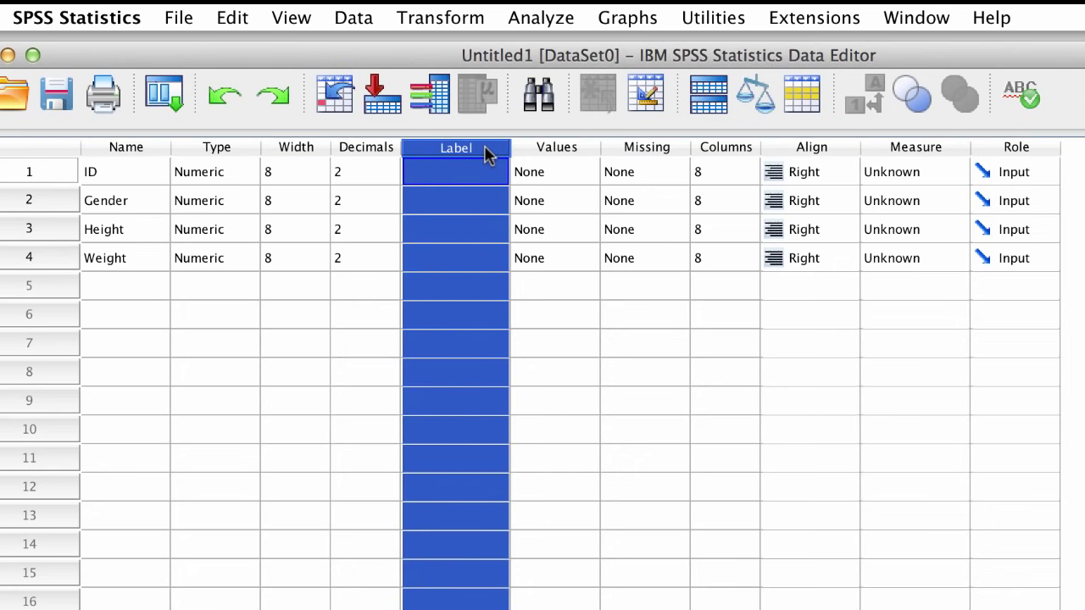
pyautogui.moveTo(515, 150); pyautogui.dragTo(697, 150)
pyautogui.click(654, 171)
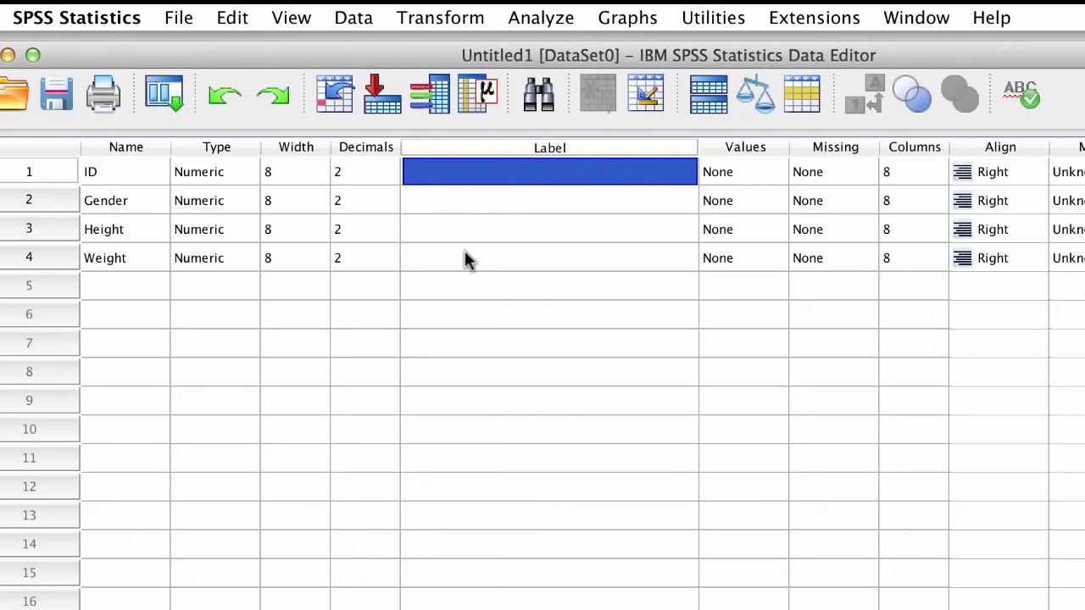
pyautogui.write('Random')
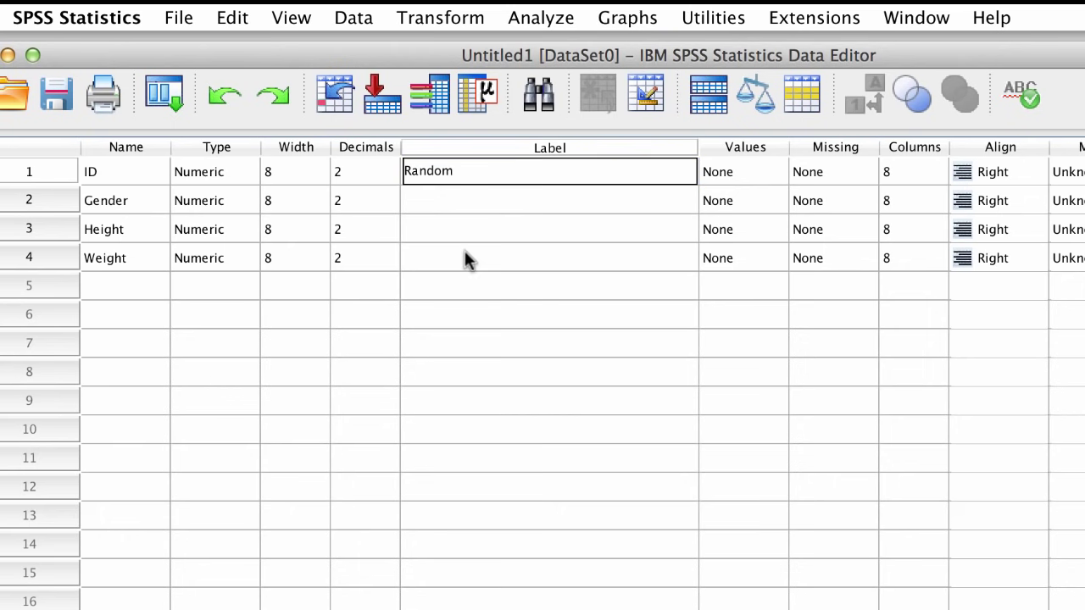
pyautogui.write(' identification number')
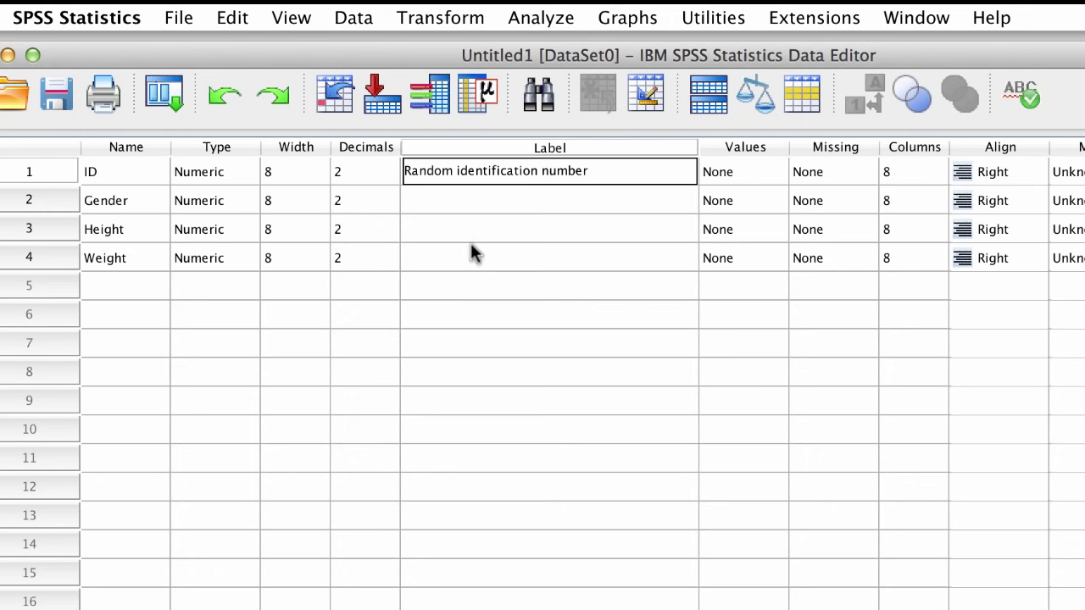
pyautogui.click(475, 237)
pyautogui.write('Height')
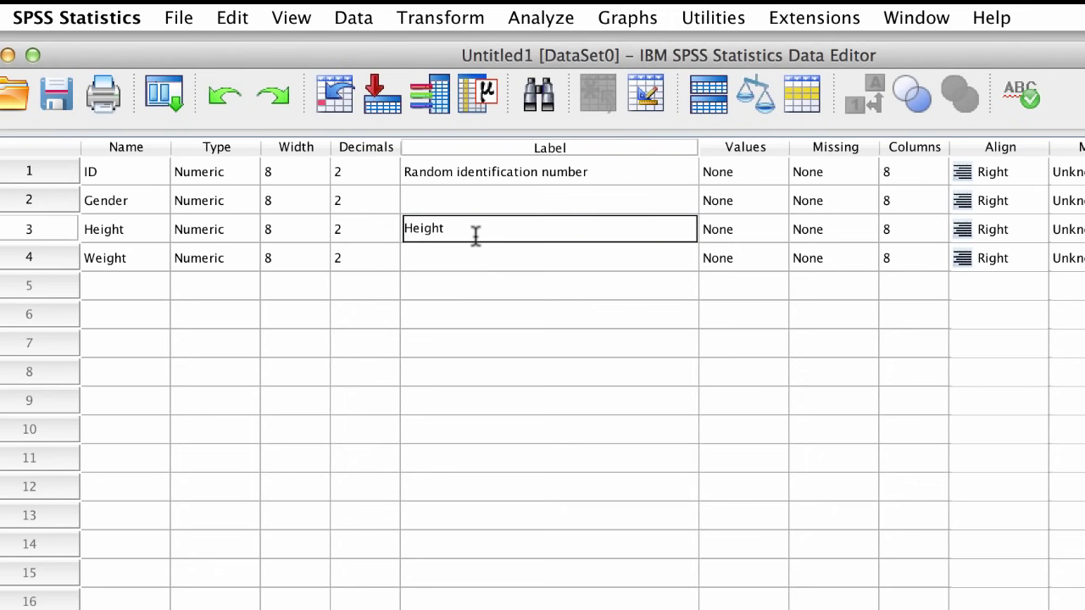
pyautogui.write(' in inches')
pyautogui.click(501, 251)
pyautogui.write('Weight in pounds')
pyautogui.click(549, 302)
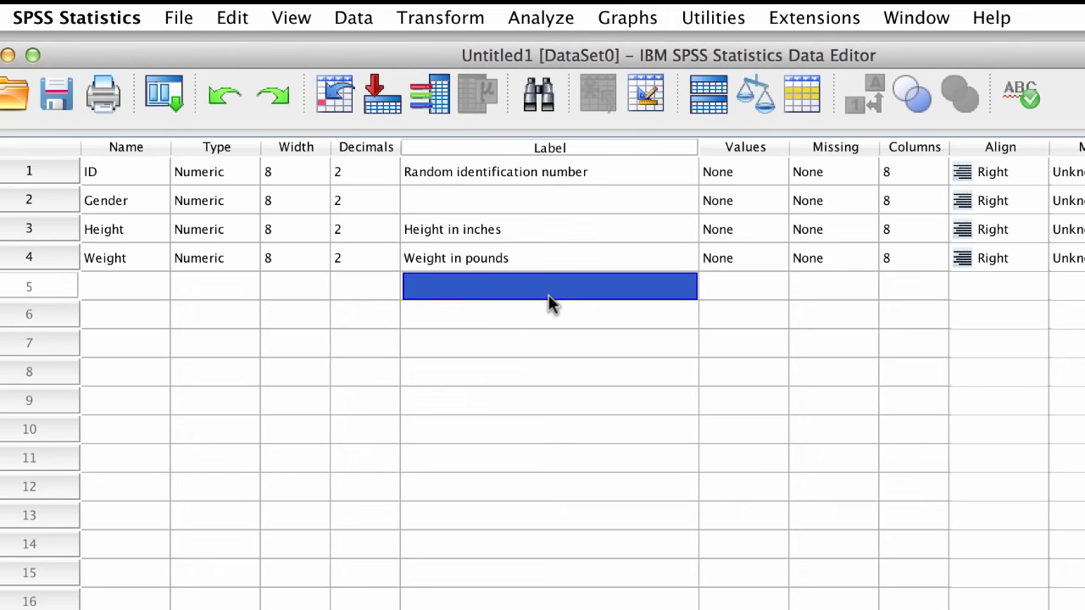
pyautogui.click(241, 171)
pyautogui.click(244, 170)
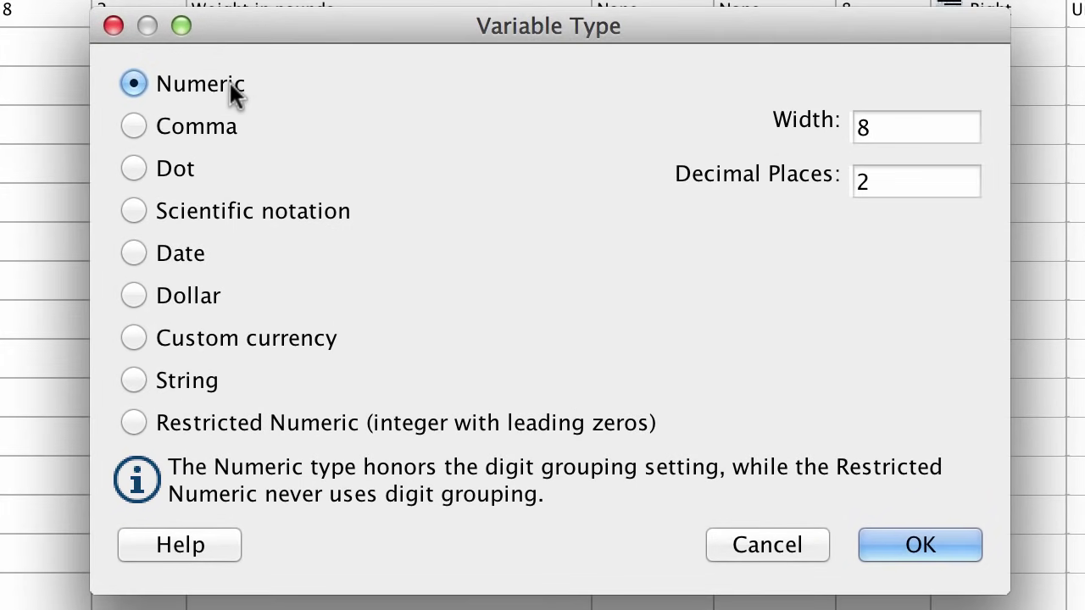
pyautogui.click(200, 256)
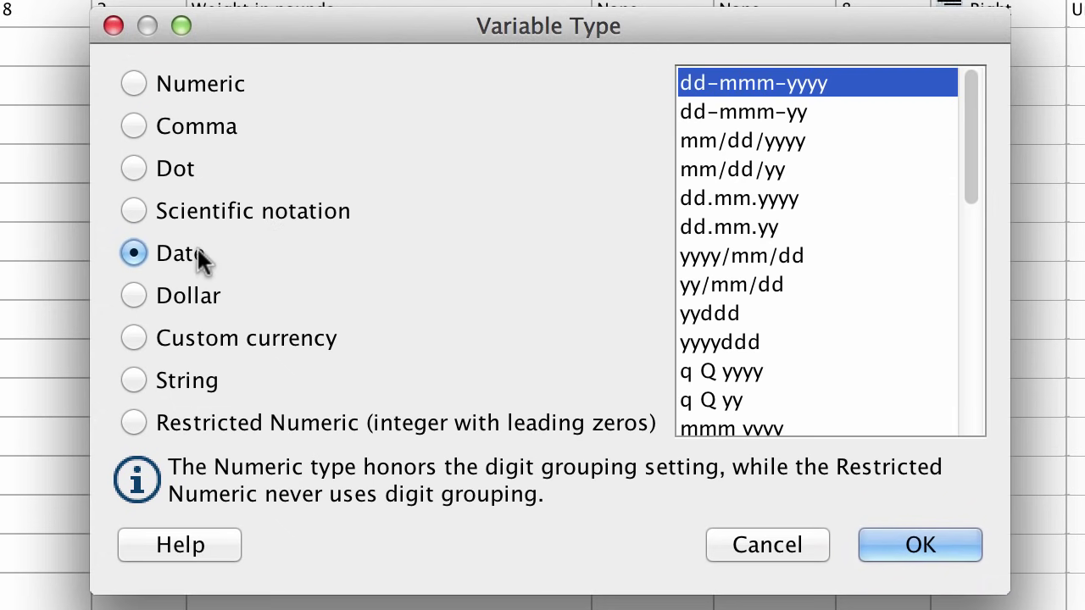
pyautogui.click(230, 340)
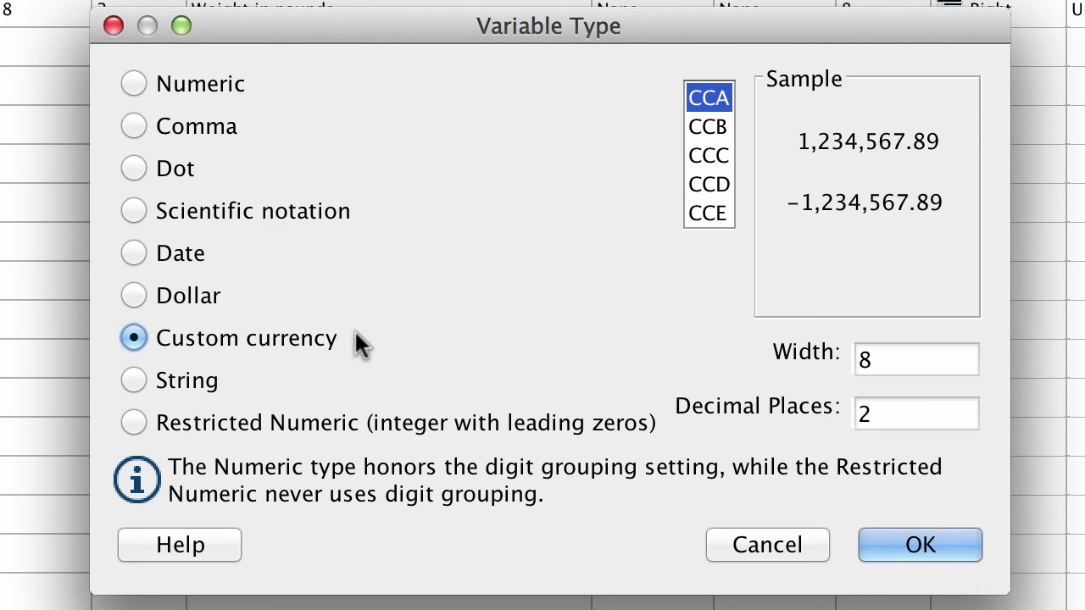
pyautogui.click(199, 379)
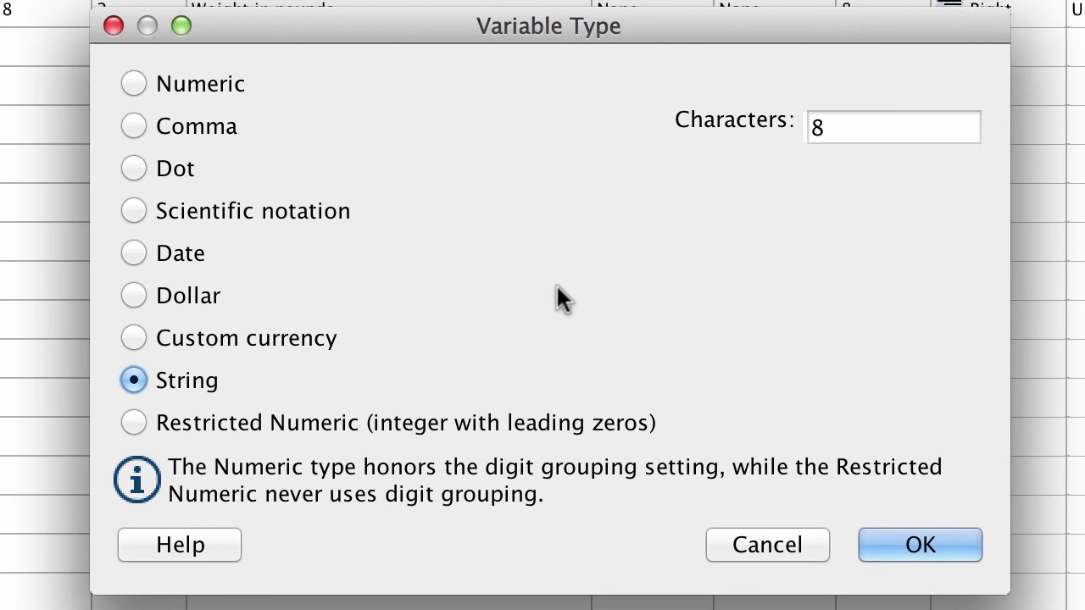
pyautogui.click(241, 84)
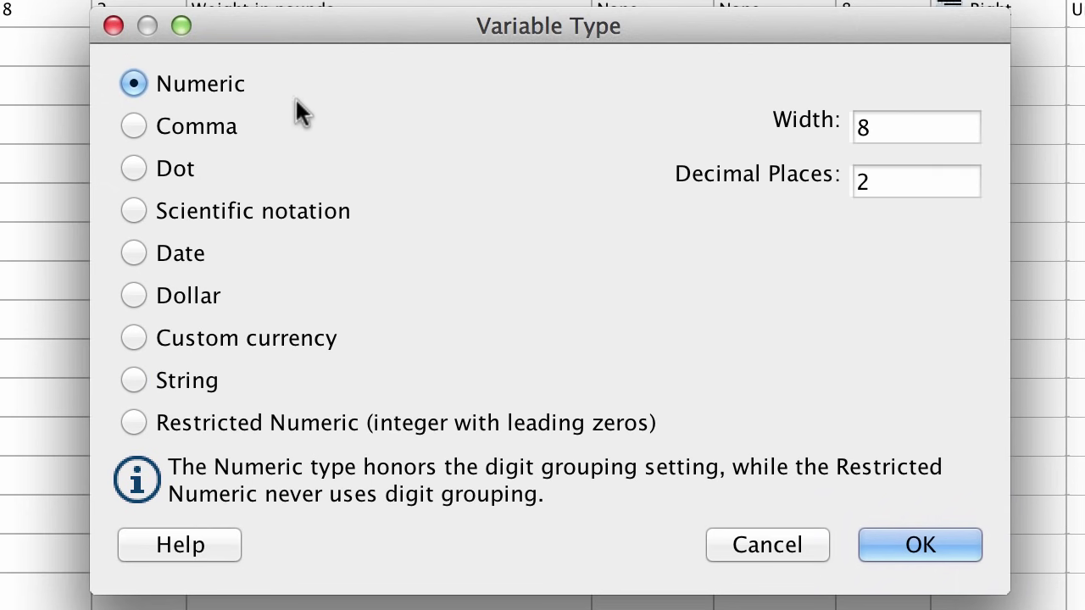
pyautogui.click(938, 534)
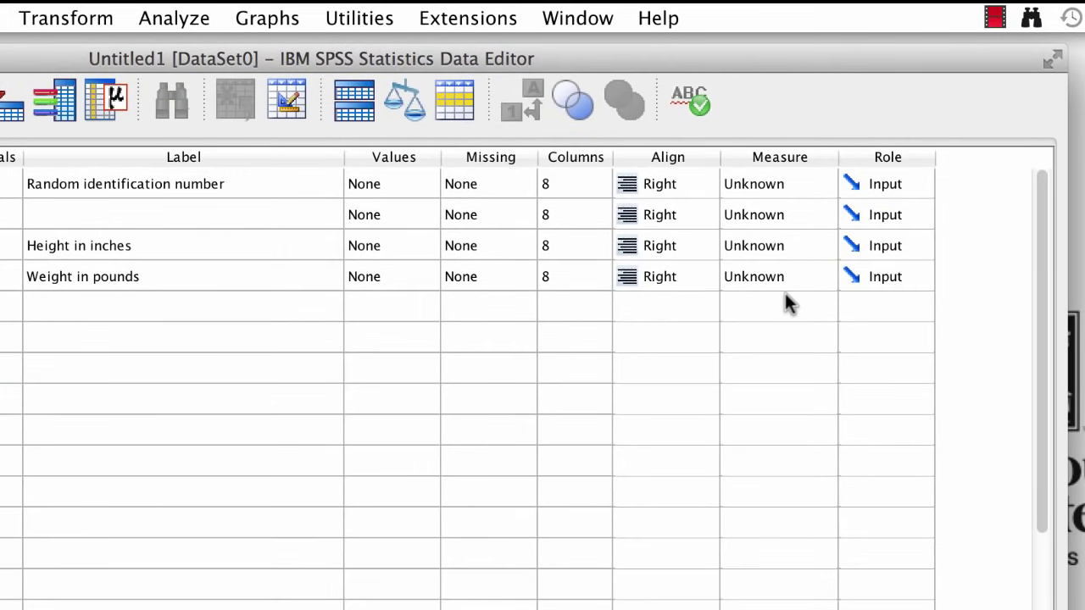
# - Use the Measure dropdowns to make Gender Nominal, and Height and Weight Scale
pyautogui.click(822, 185)
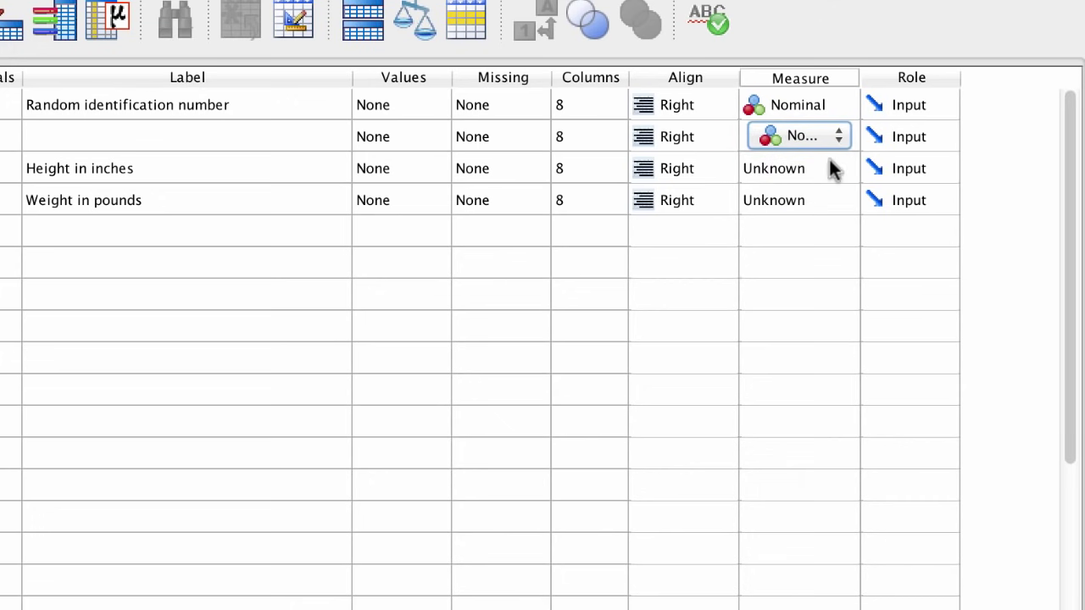
pyautogui.click(842, 167)
pyautogui.click(825, 169)
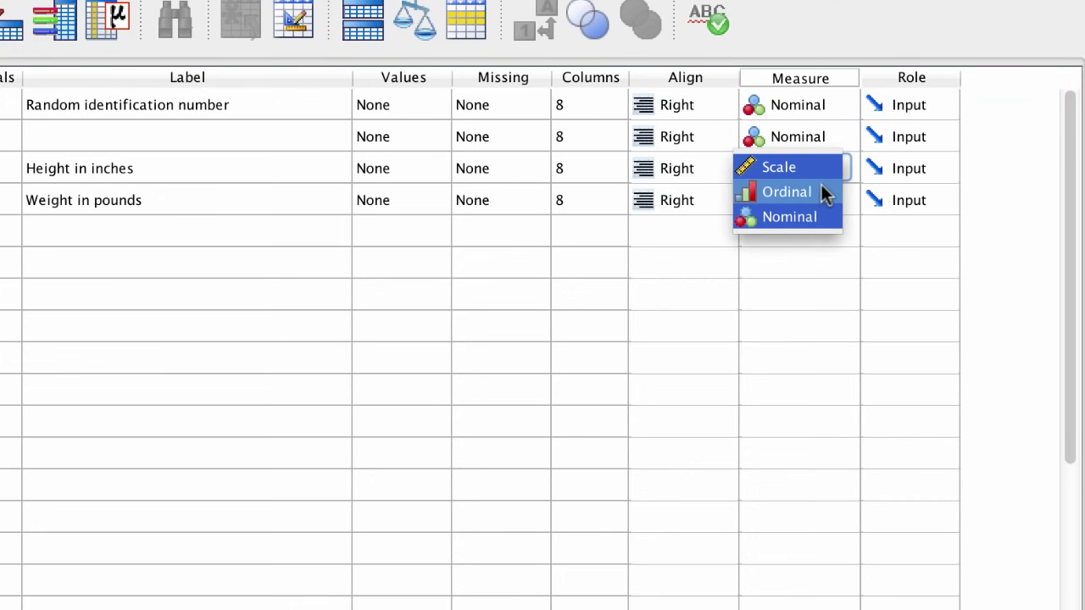
pyautogui.click(824, 165)
pyautogui.click(835, 173)
pyautogui.click(842, 195)
pyautogui.click(814, 205)
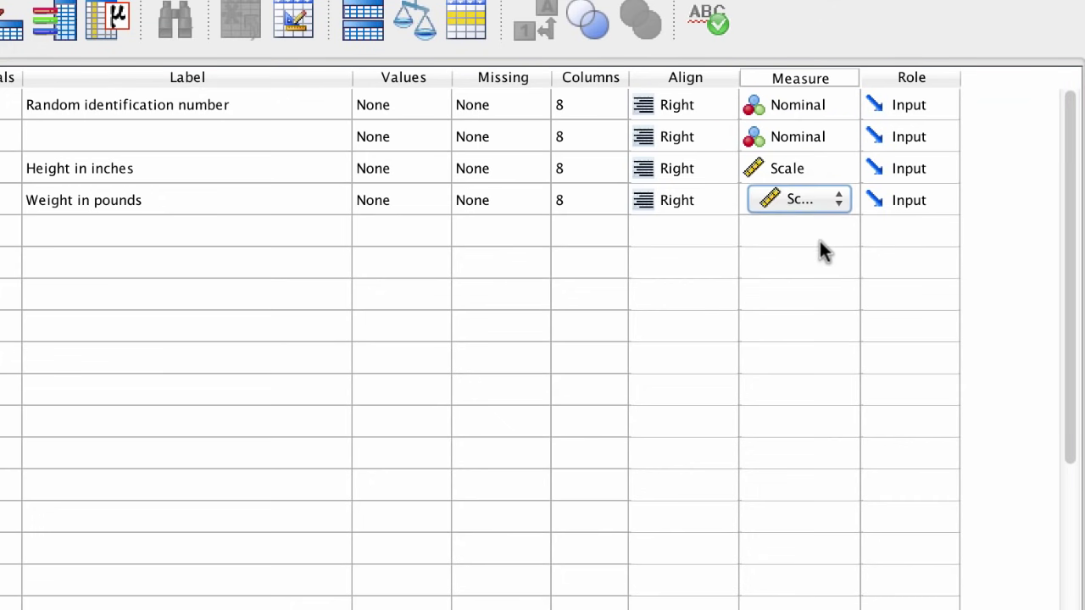
pyautogui.click(825, 258)
pyautogui.click(880, 293)
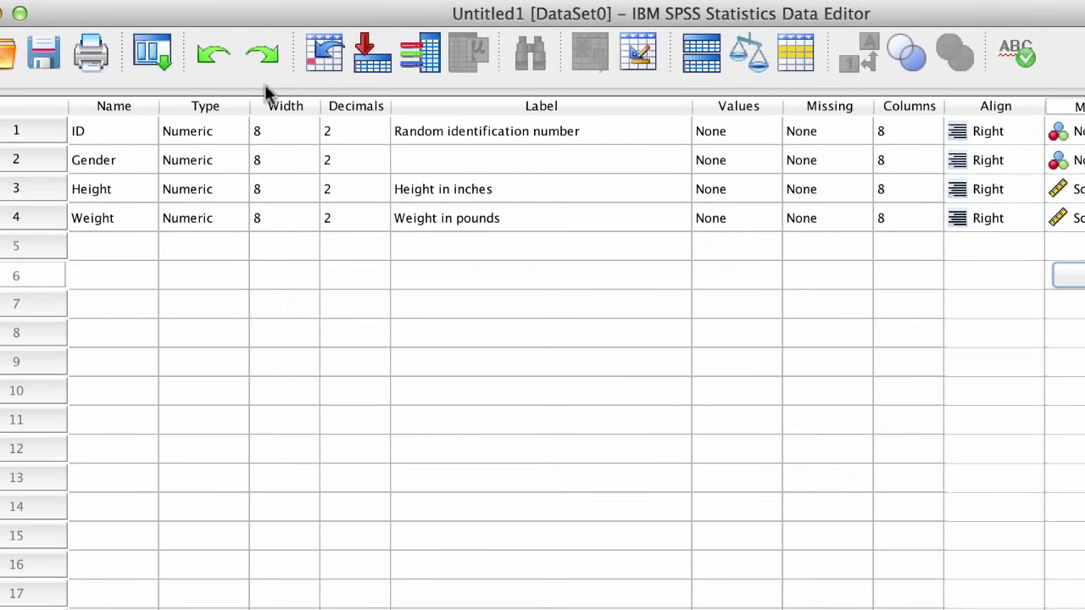
# - Step ID's decimals down to 0 with the spinner
pyautogui.click(288, 106)
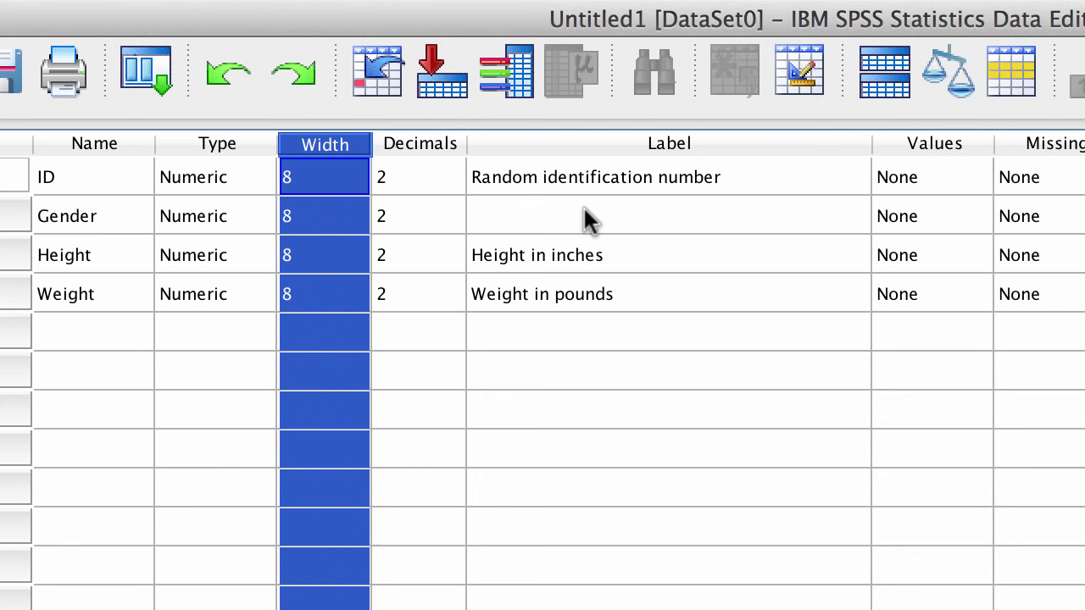
pyautogui.click(453, 172)
pyautogui.click(454, 173)
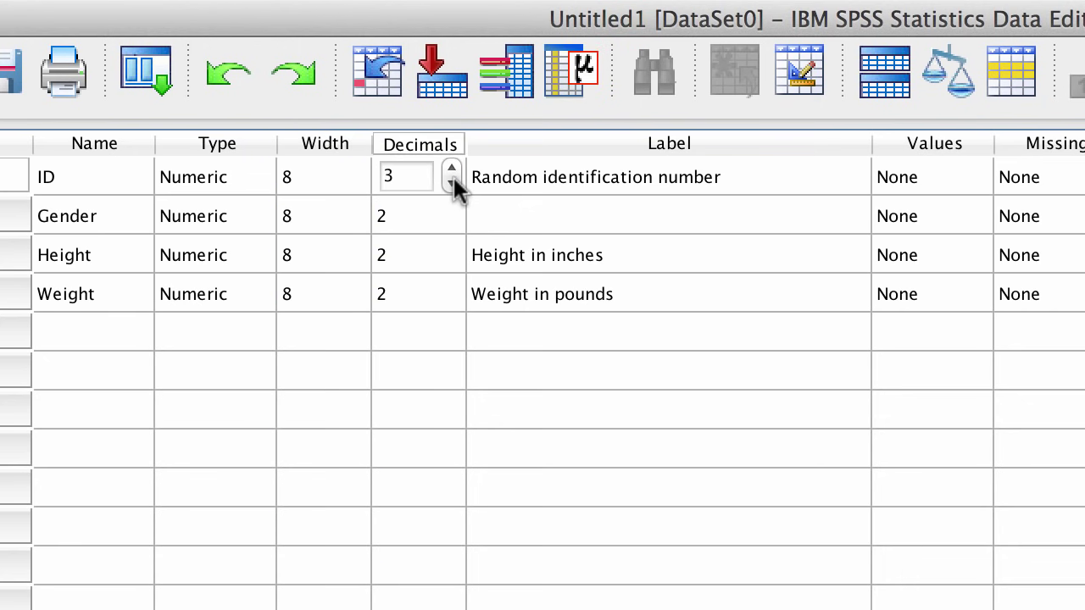
pyautogui.click(452, 183)
pyautogui.click(453, 169)
pyautogui.click(452, 168)
pyautogui.click(453, 169)
pyautogui.click(453, 181)
pyautogui.click(452, 181)
pyautogui.click(453, 181)
pyautogui.click(452, 182)
pyautogui.click(453, 182)
# - Lower Gender's decimals from 2 to 0
pyautogui.click(445, 222)
pyautogui.click(451, 221)
pyautogui.click(451, 221)
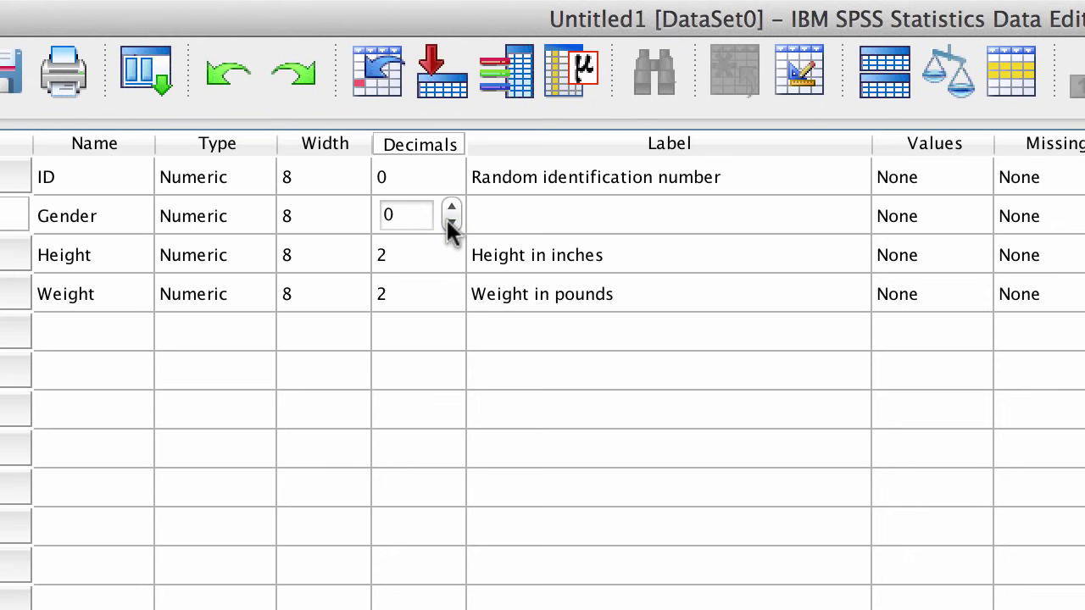
pyautogui.click(518, 218)
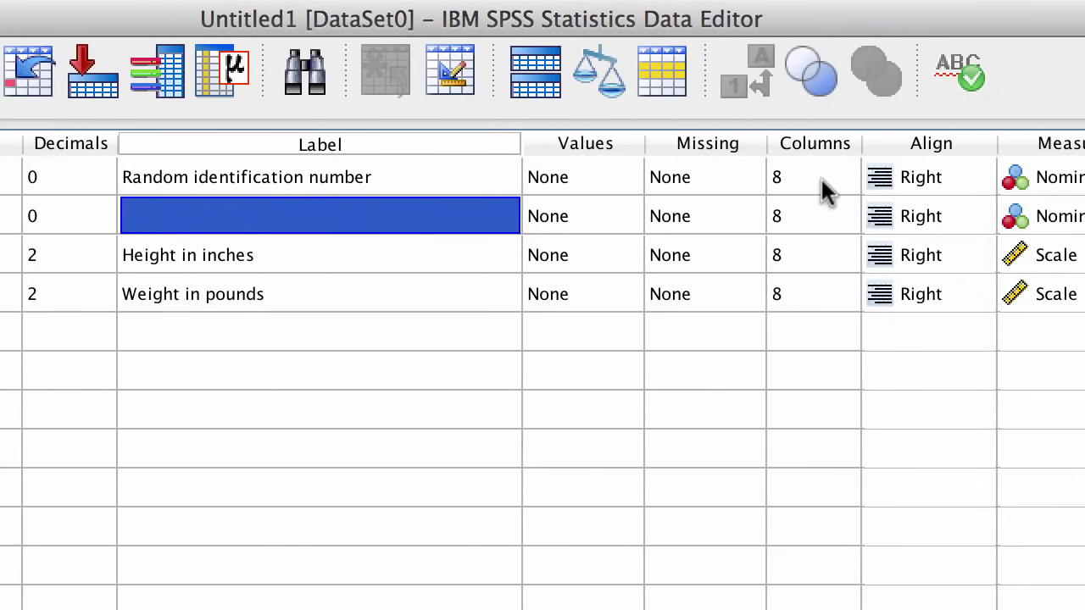
# - Drag the ID column narrower in Data View so its Columns value reads 9
pyautogui.click(812, 176)
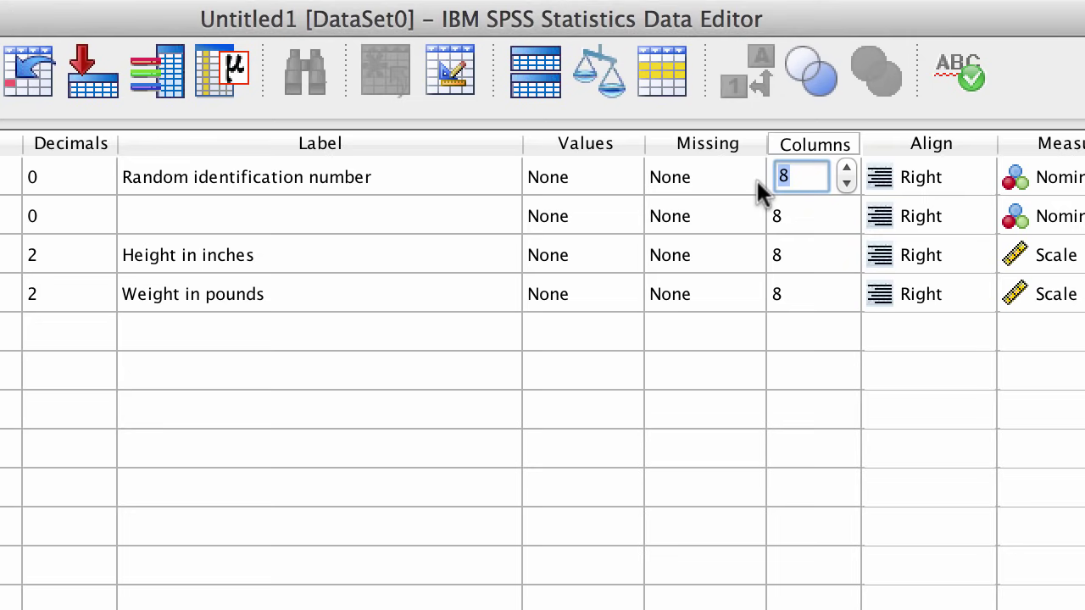
pyautogui.write('25')
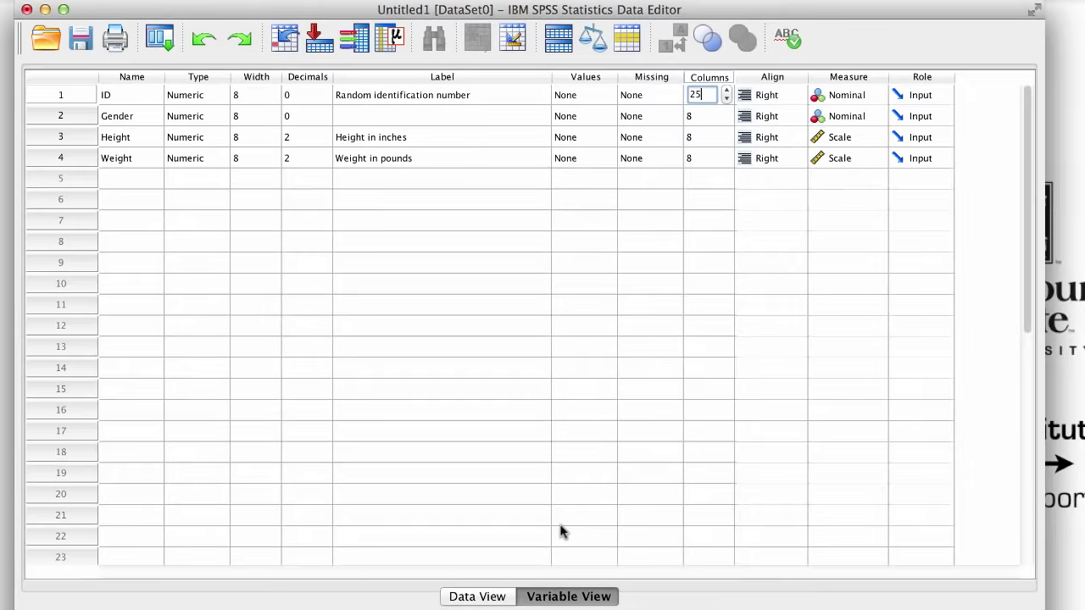
pyautogui.click(490, 596)
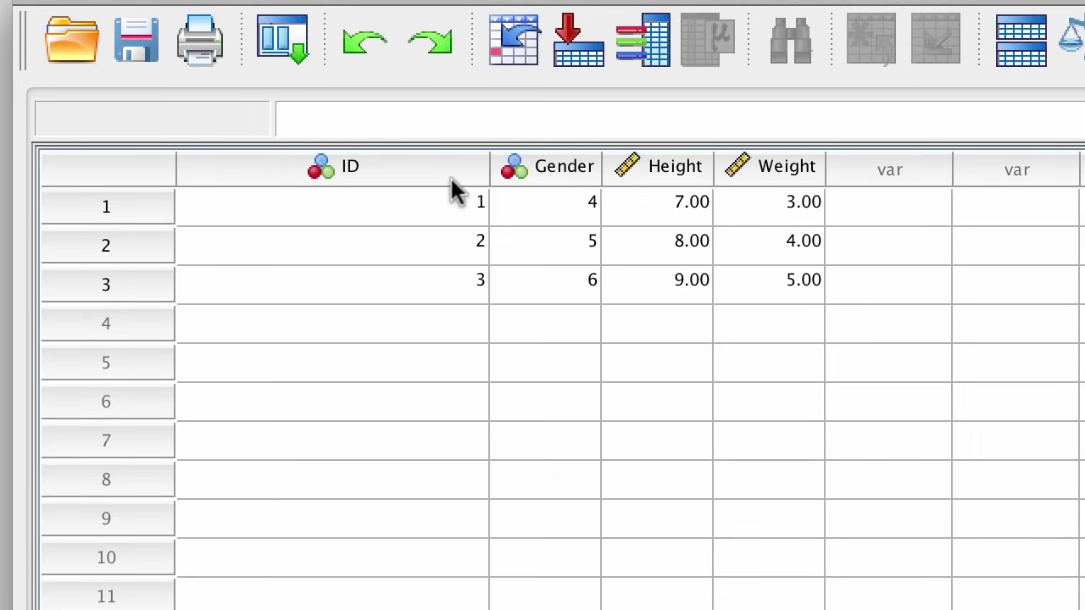
pyautogui.moveTo(488, 166); pyautogui.dragTo(298, 172)
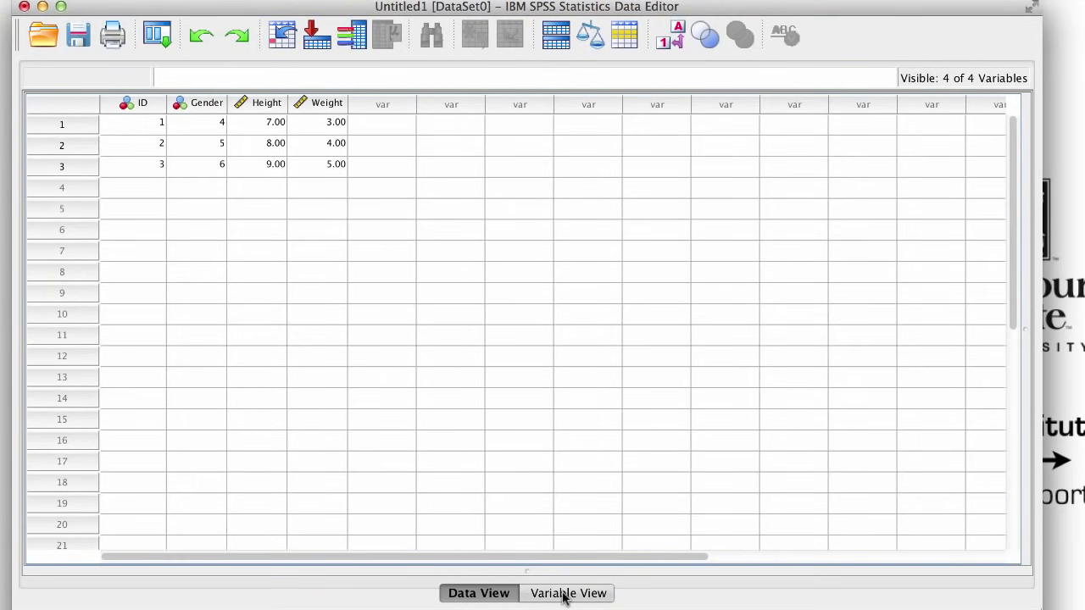
pyautogui.click(564, 596)
pyautogui.click(490, 200)
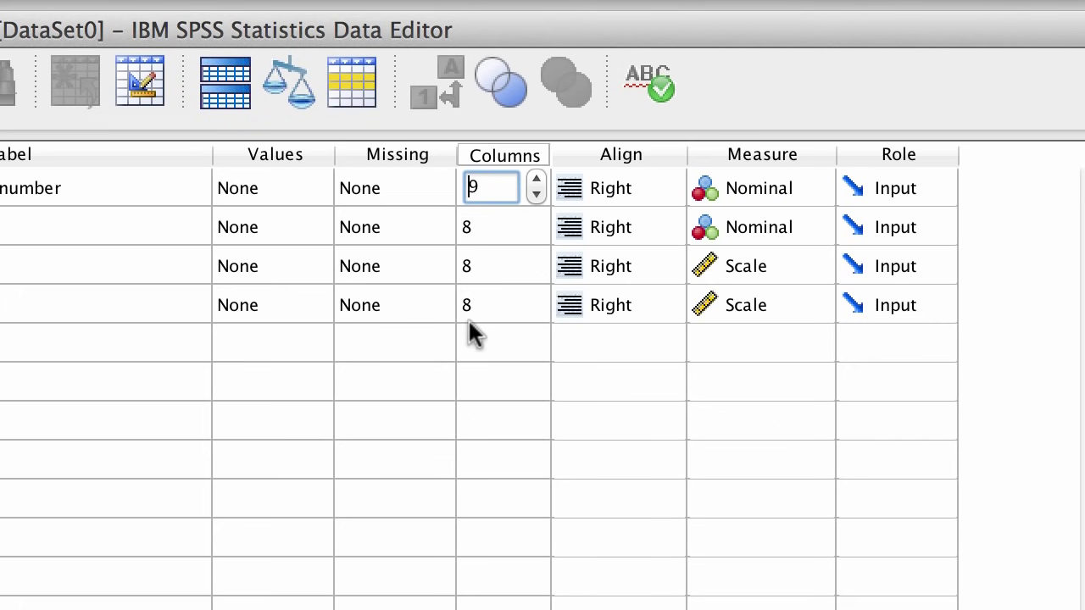
pyautogui.click(657, 182)
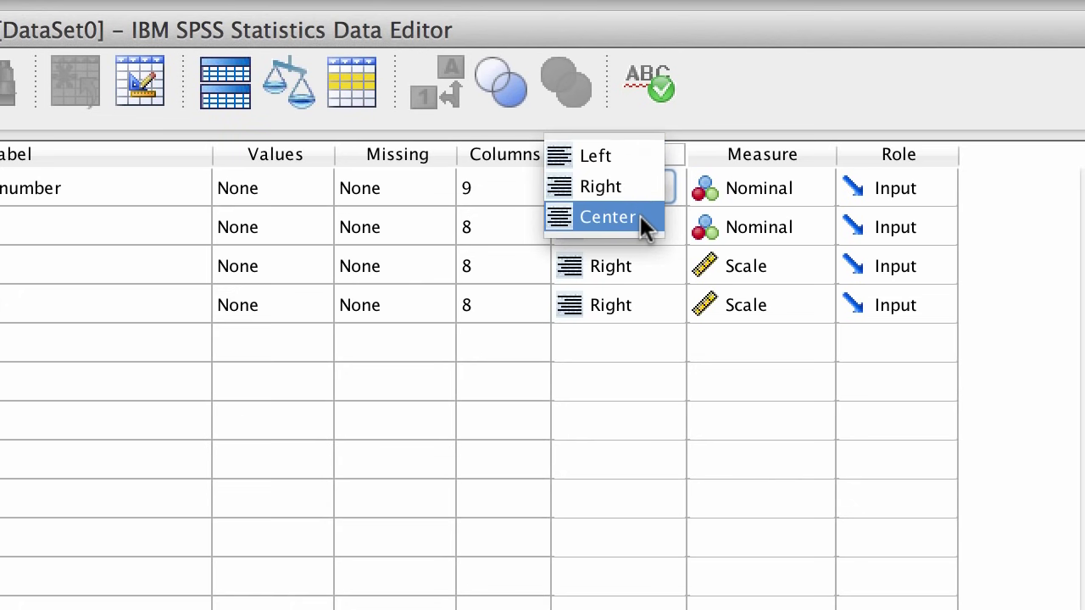
pyautogui.click(644, 188)
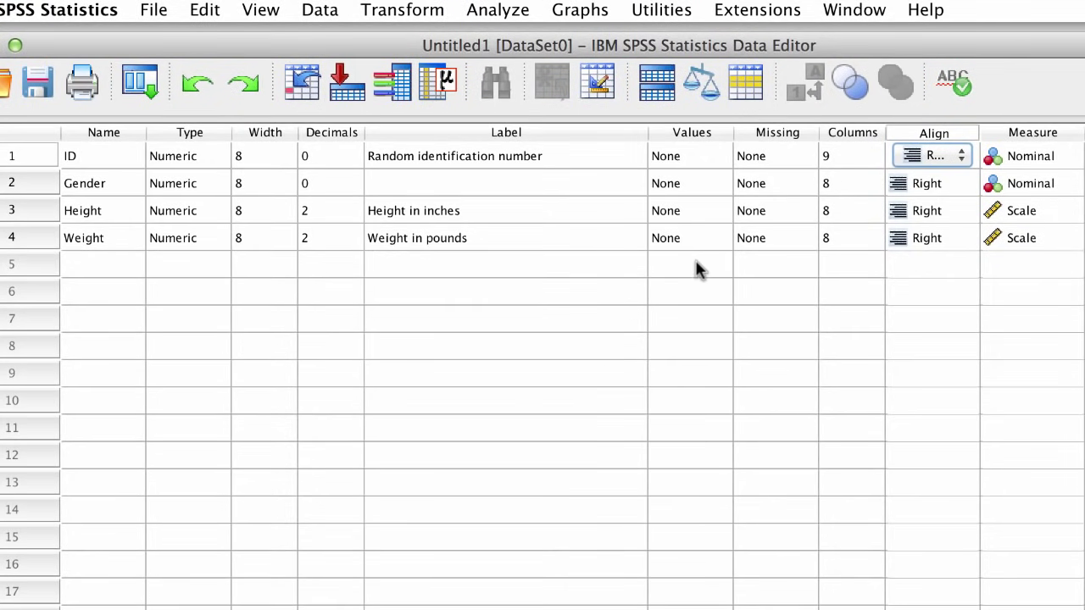
# - Name the fifth variable NewVariable and label it 'My new variable'
pyautogui.click(123, 268)
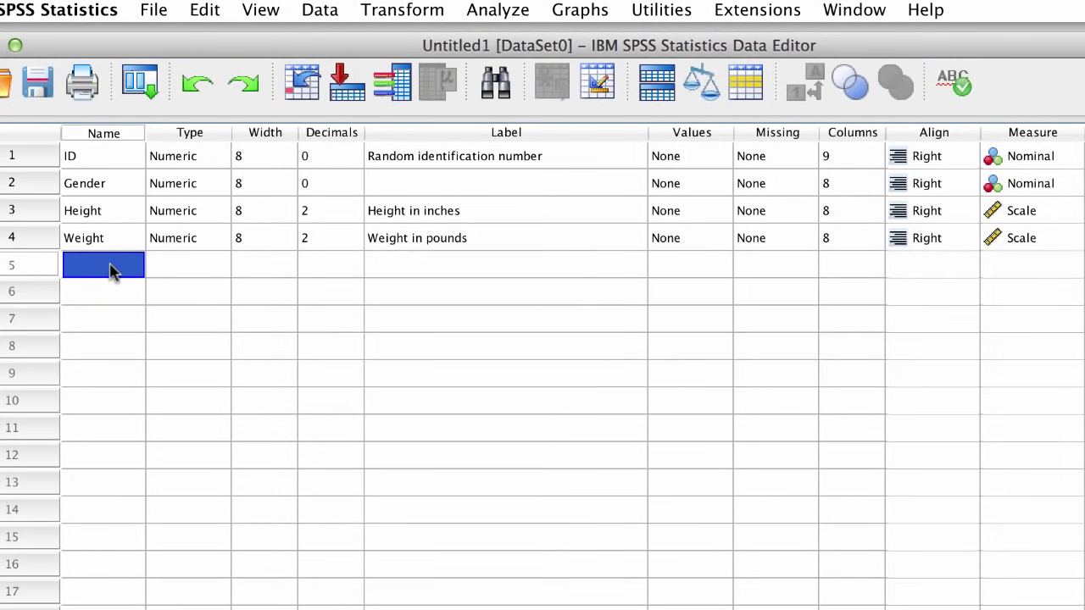
pyautogui.doubleClick(122, 268)
pyautogui.write('NewVariable')
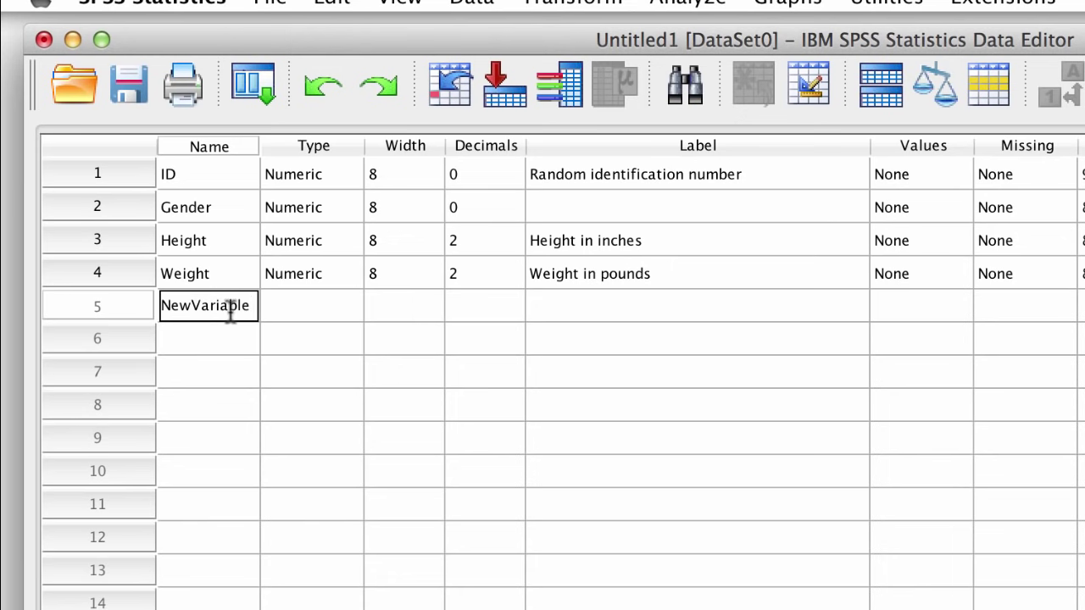
pyautogui.click(565, 305)
pyautogui.write('My new variable')
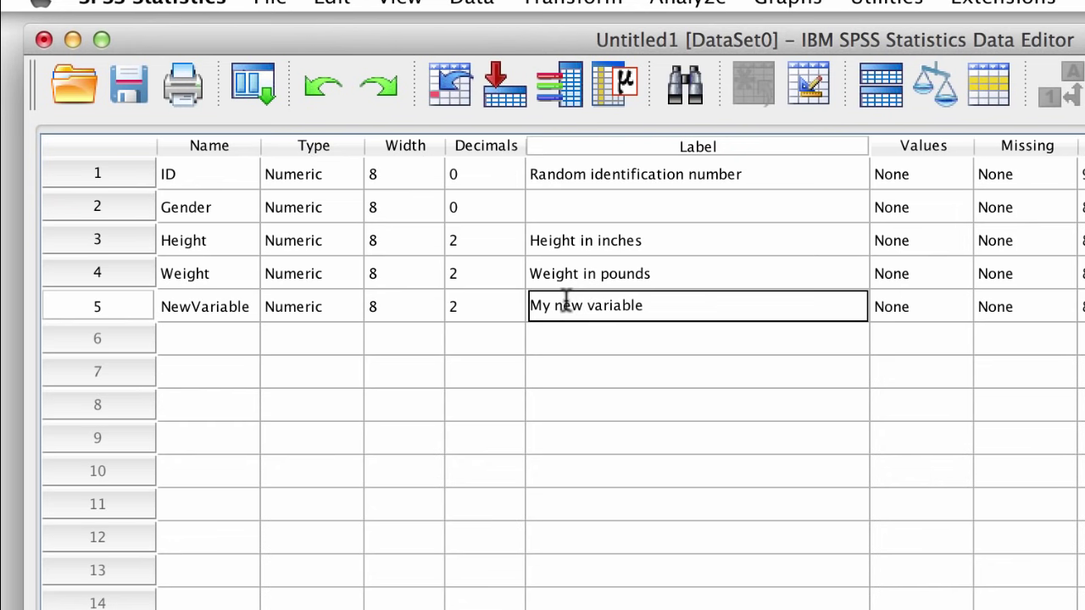
# - Give NewVariable 3 decimals and an Ordinal measure
pyautogui.click(513, 307)
pyautogui.click(514, 302)
pyautogui.click(516, 312)
pyautogui.click(516, 299)
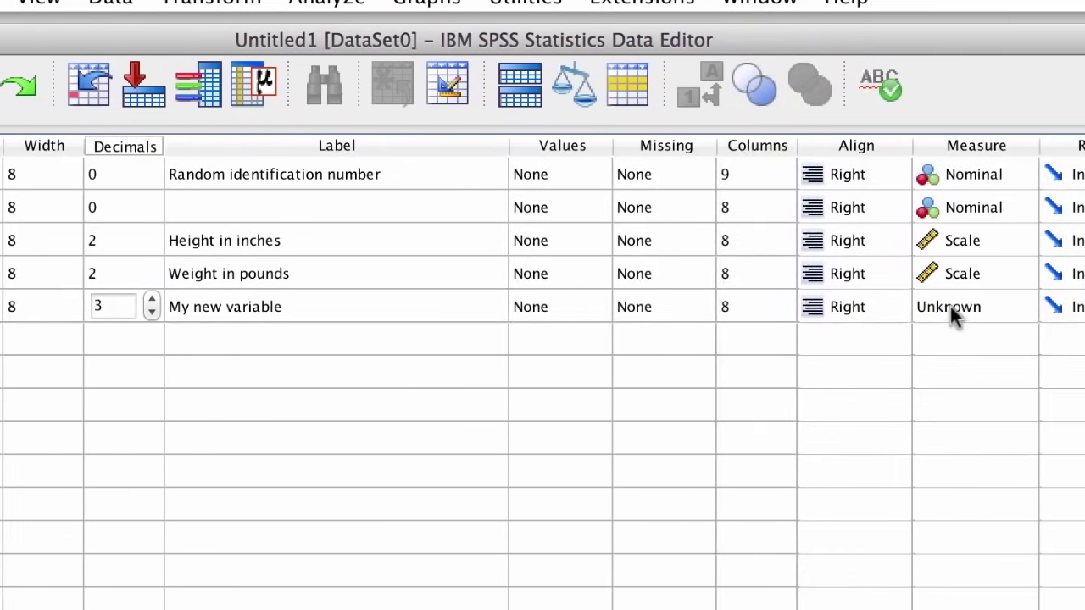
pyautogui.click(983, 306)
pyautogui.click(973, 331)
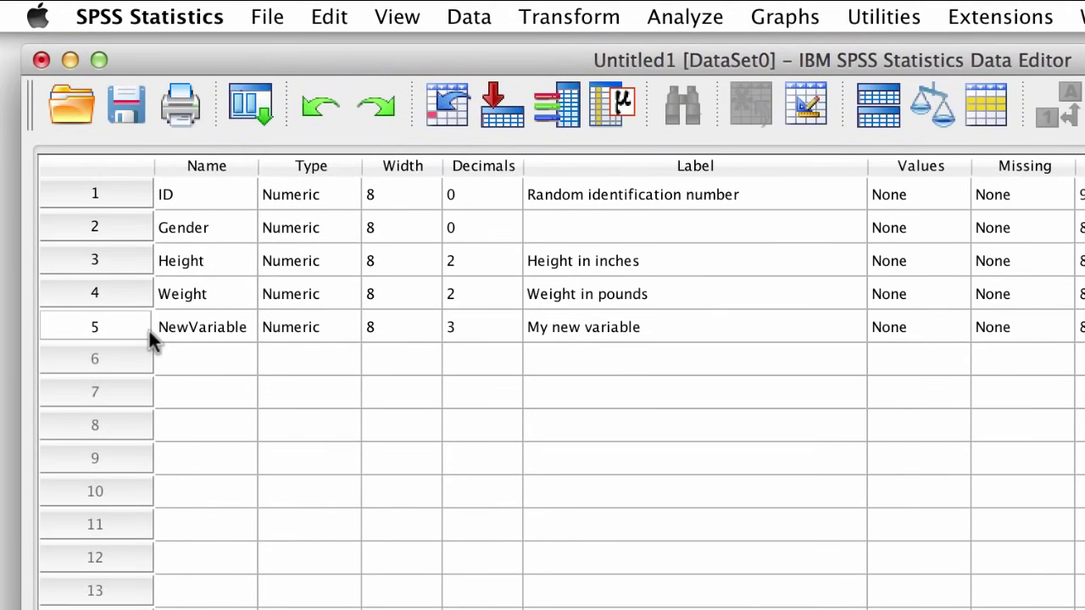
# - Select row 5 (NewVariable) and clear it via Edit > Clear
pyautogui.click(118, 329)
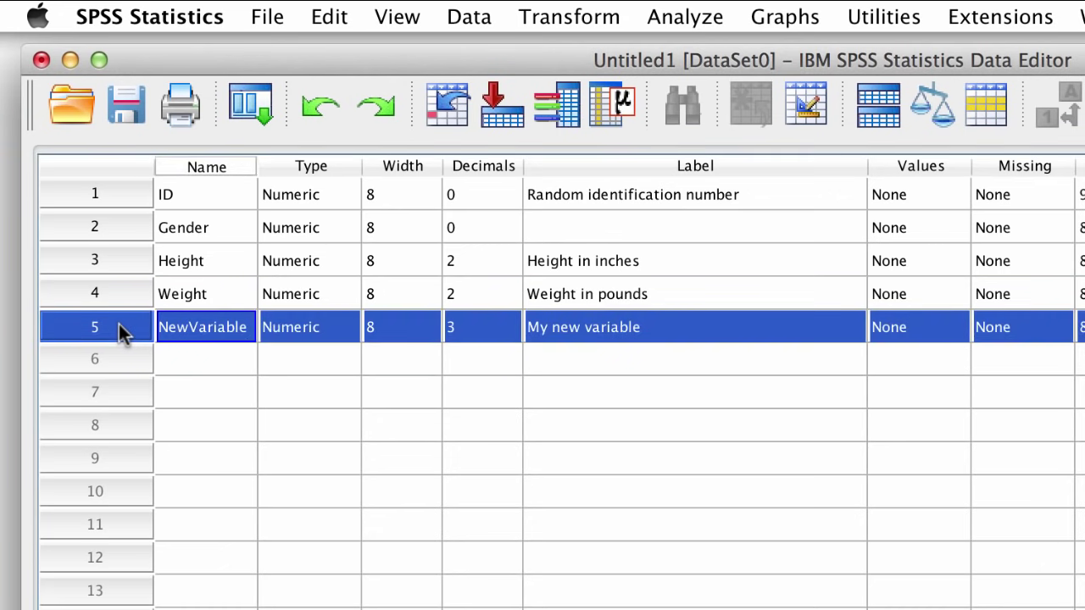
pyautogui.click(338, 26)
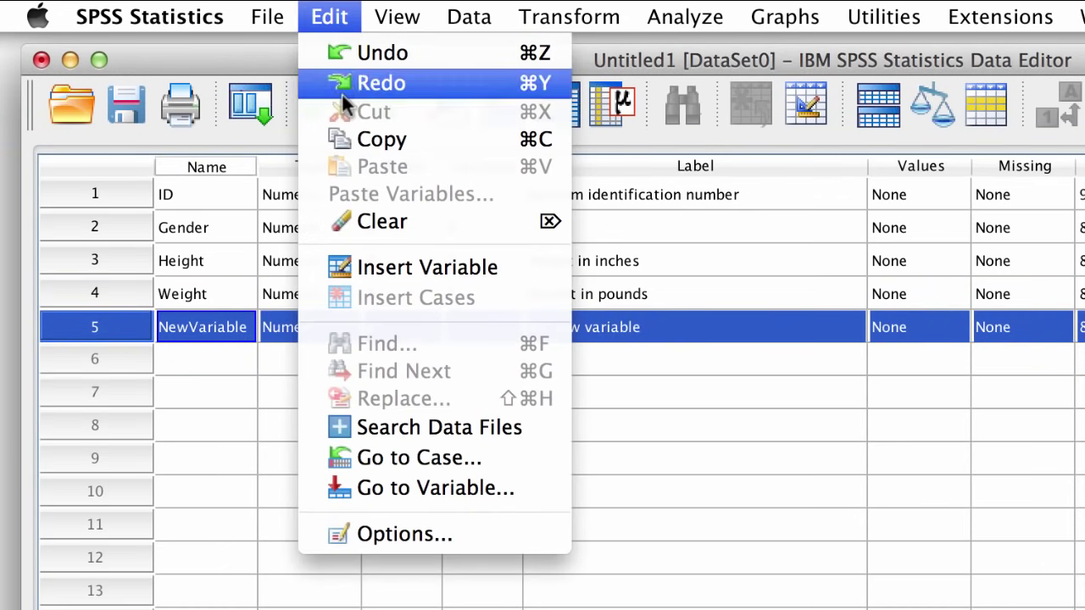
pyautogui.click(437, 223)
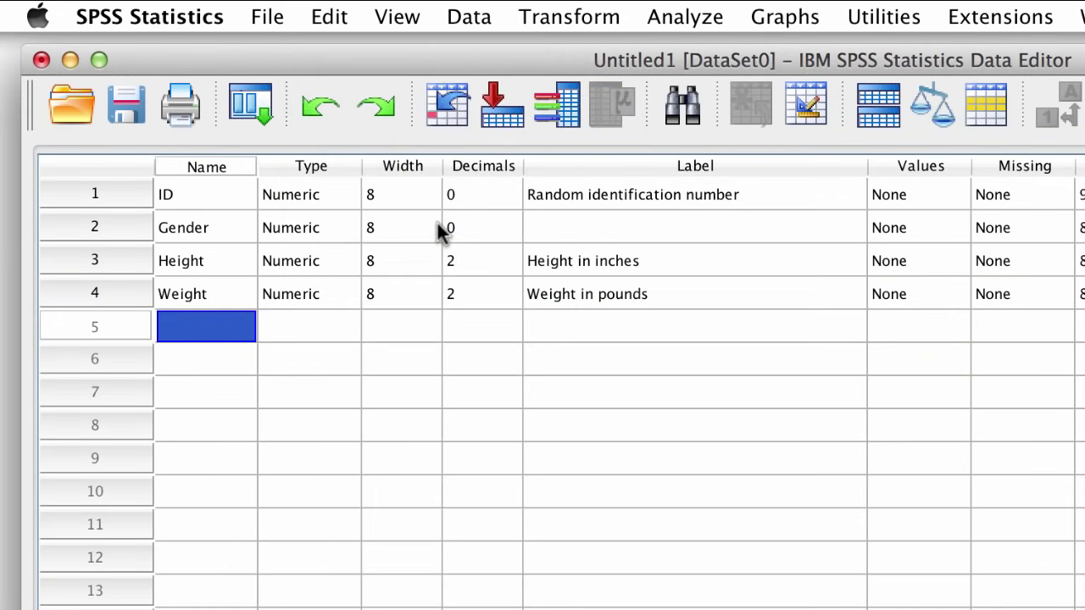